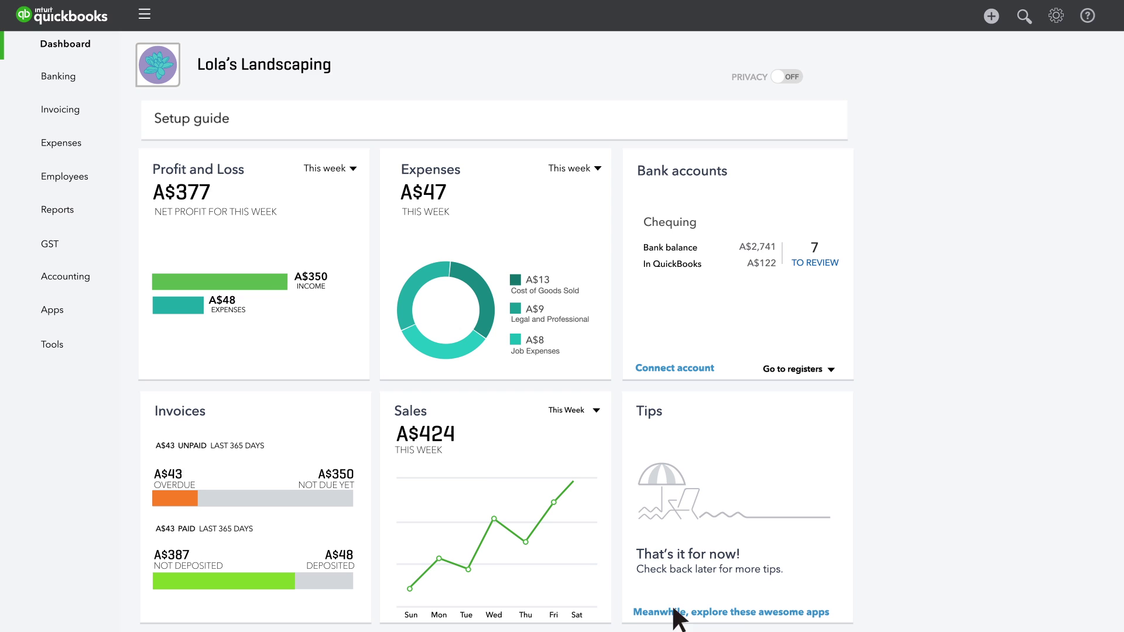
Open the Profit and Loss report from the Reports page's Recommended Reports.
click(97, 212)
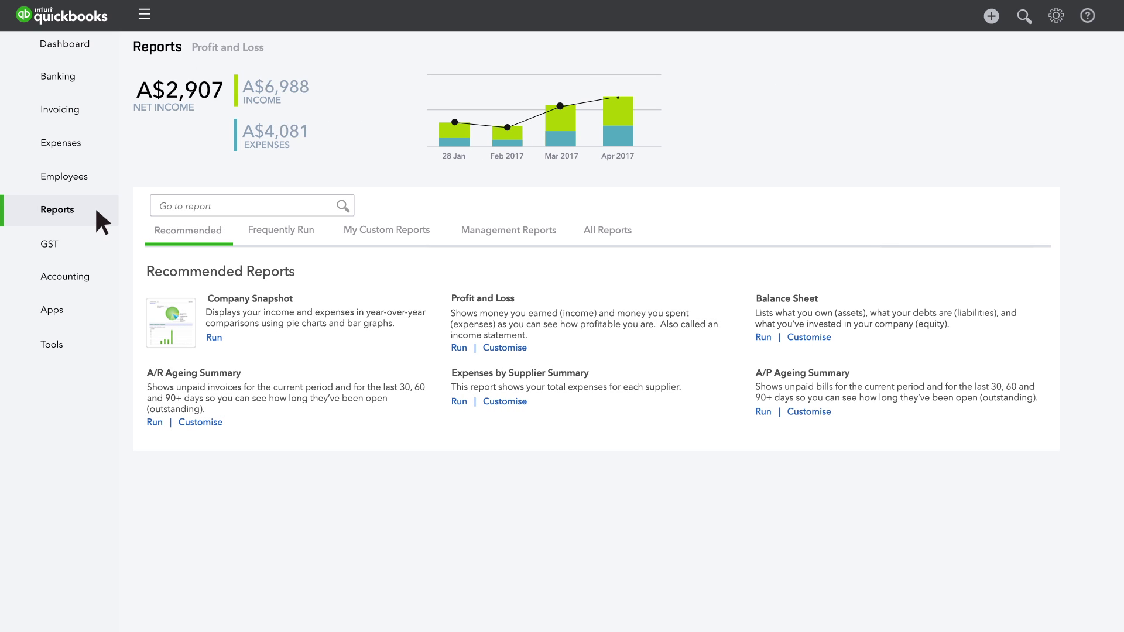
click(472, 302)
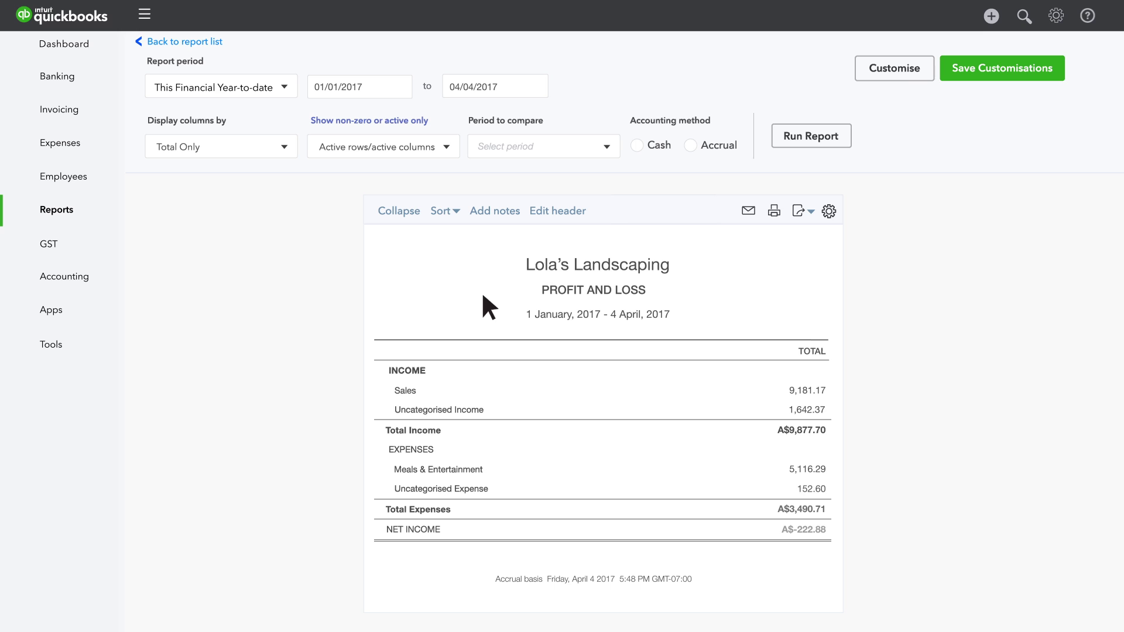
Open the Customise panel and review its General, Rows/Columns, Filter and Header/Footer sections.
click(894, 68)
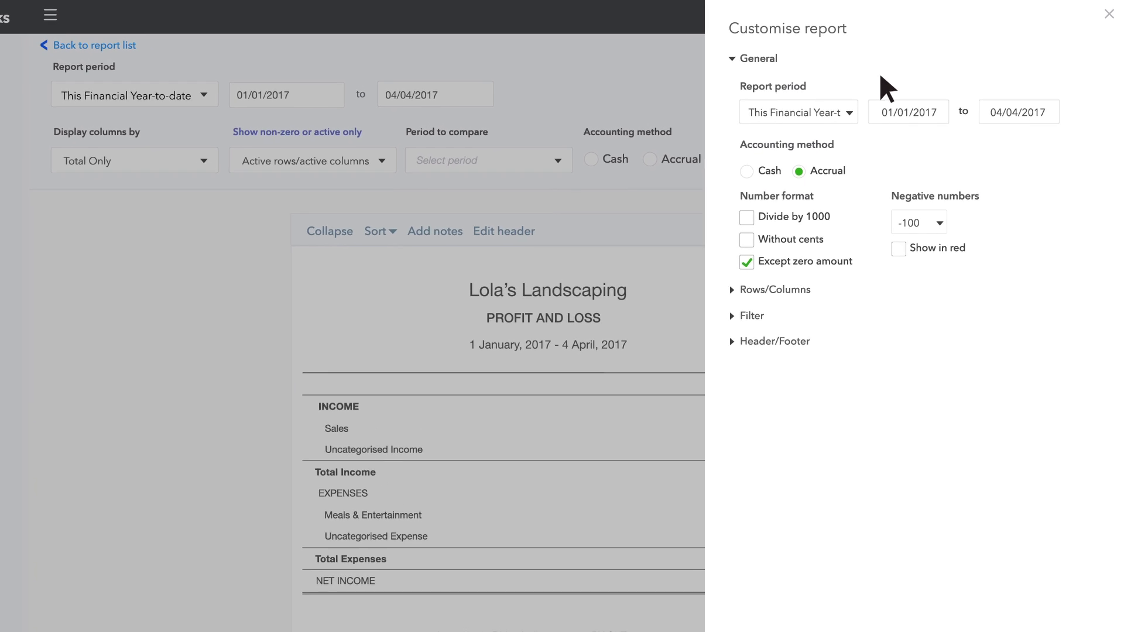
click(734, 61)
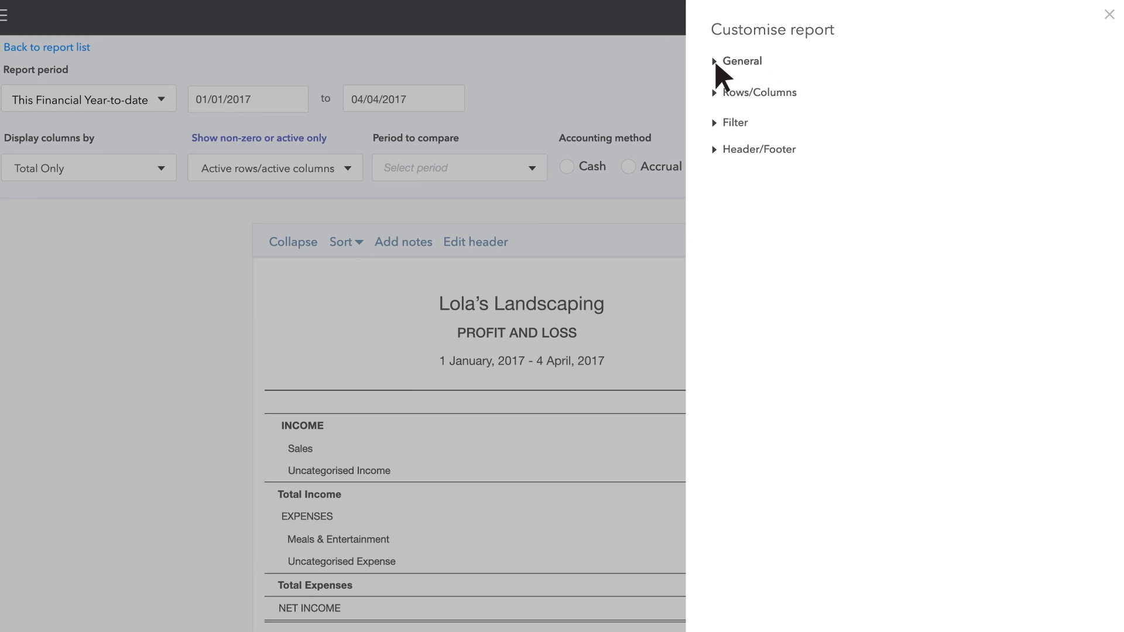
click(721, 95)
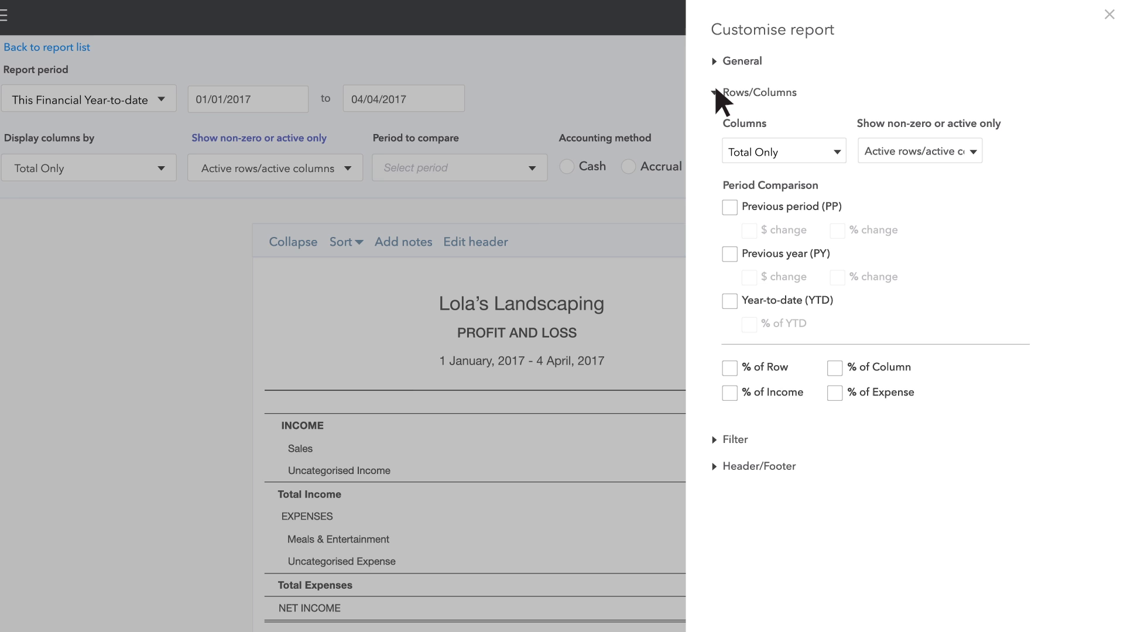
click(717, 93)
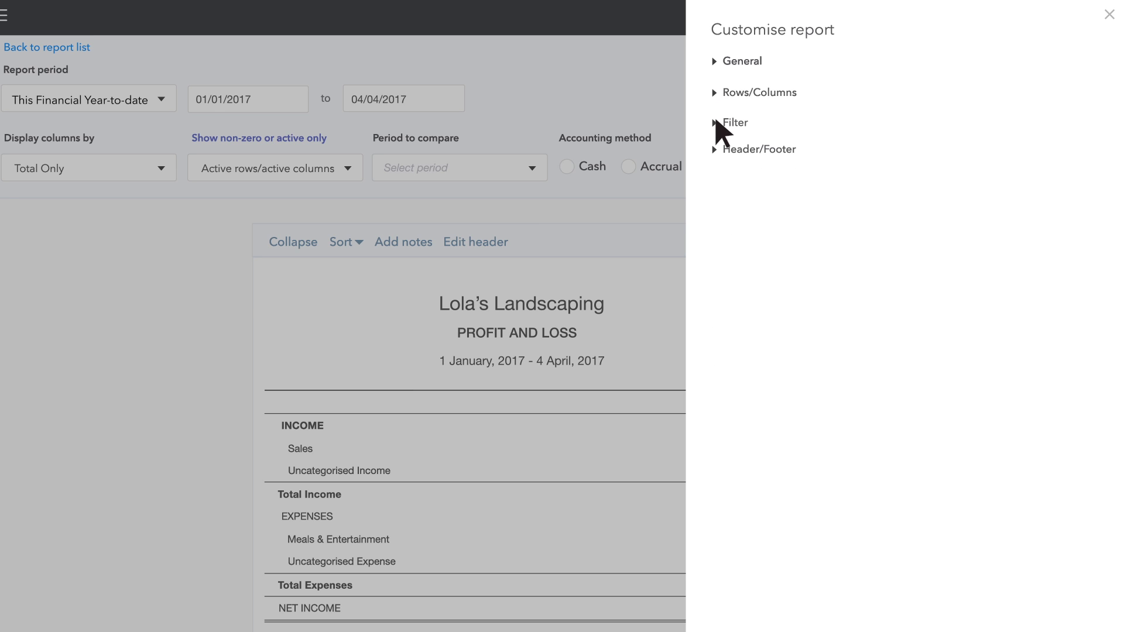
click(722, 124)
click(717, 123)
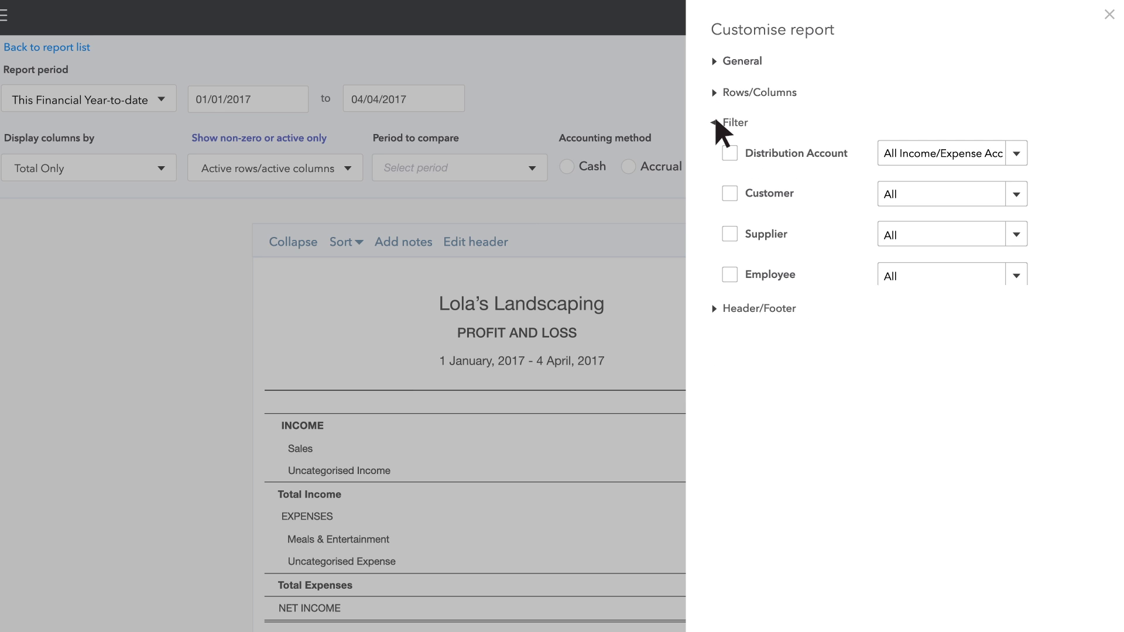
click(716, 150)
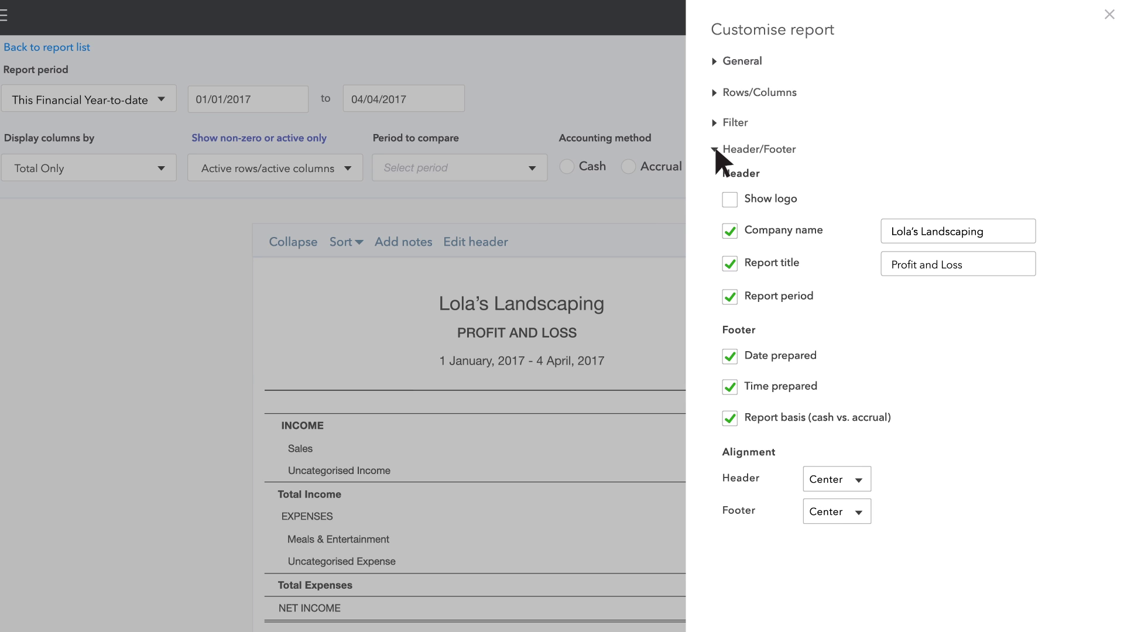
click(716, 151)
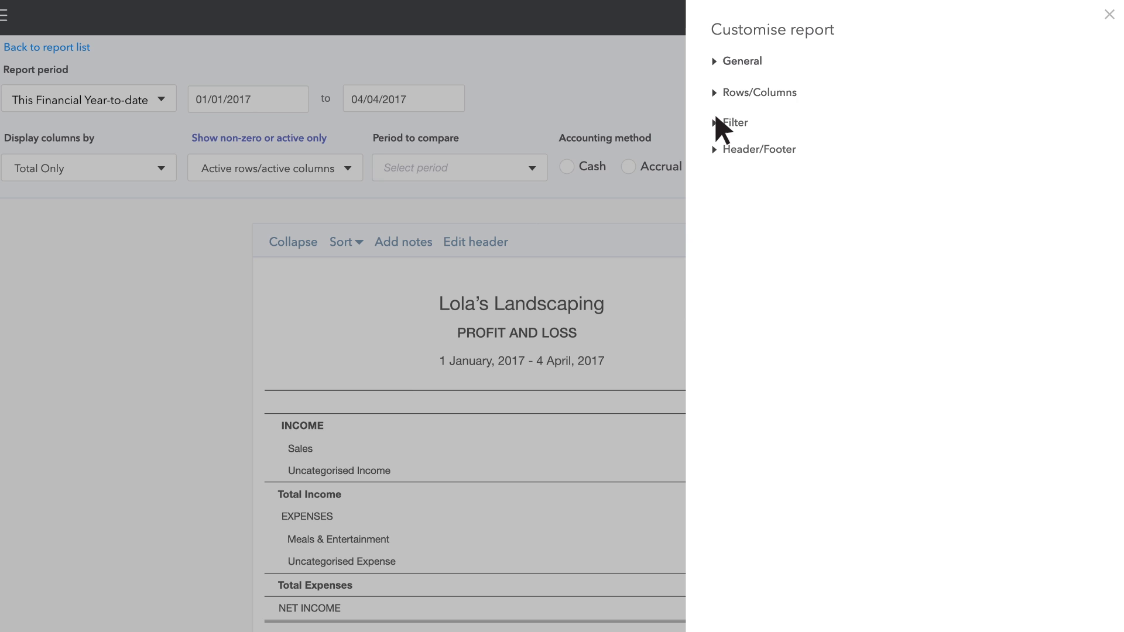
Break the report's columns down by Months.
click(716, 94)
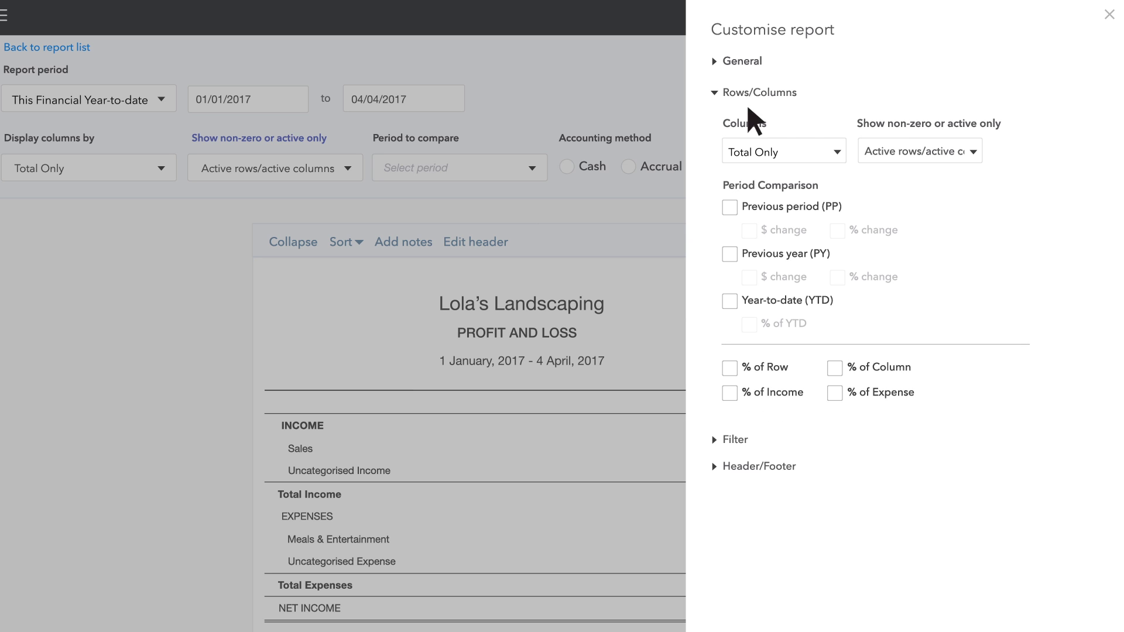
click(833, 150)
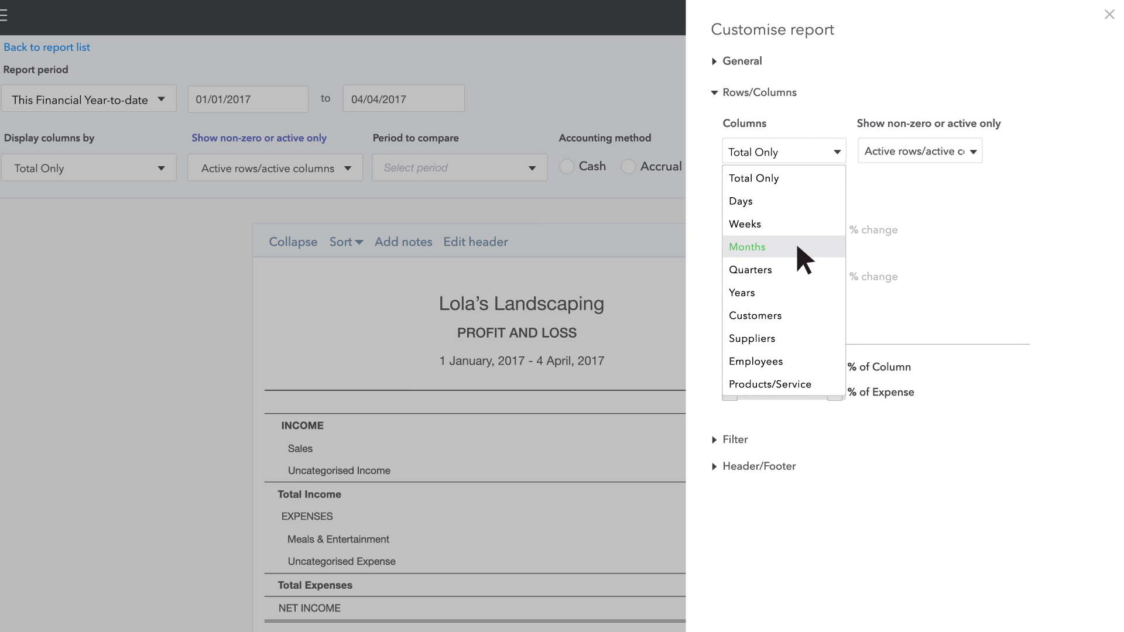
click(803, 255)
click(718, 95)
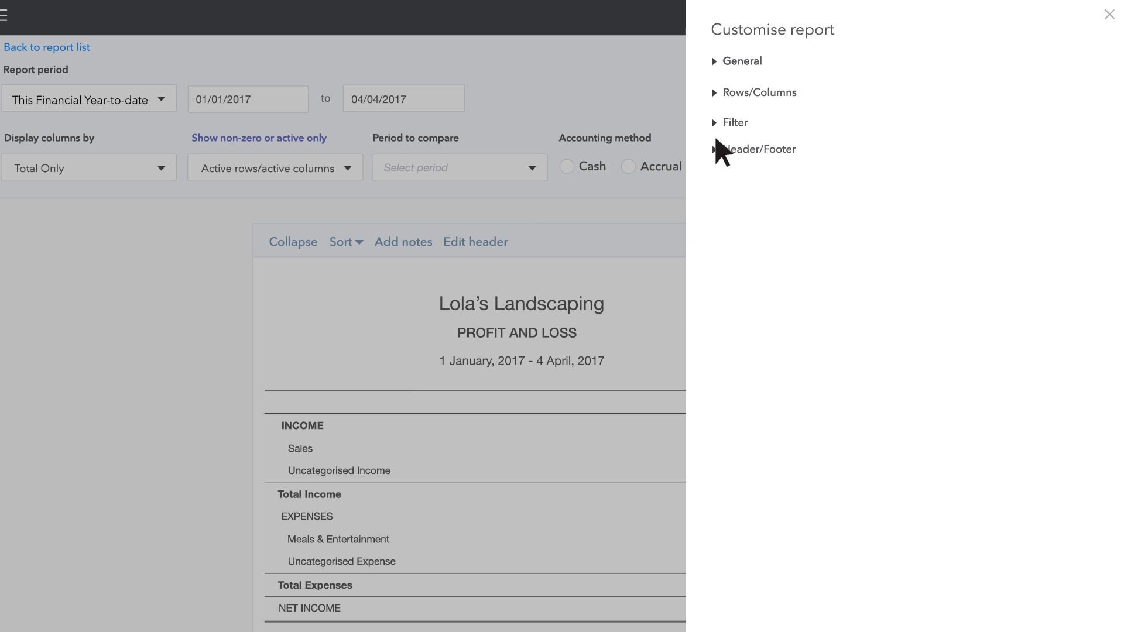
Retitle the report 'Profit and Loss by Month' and rerun it.
click(717, 149)
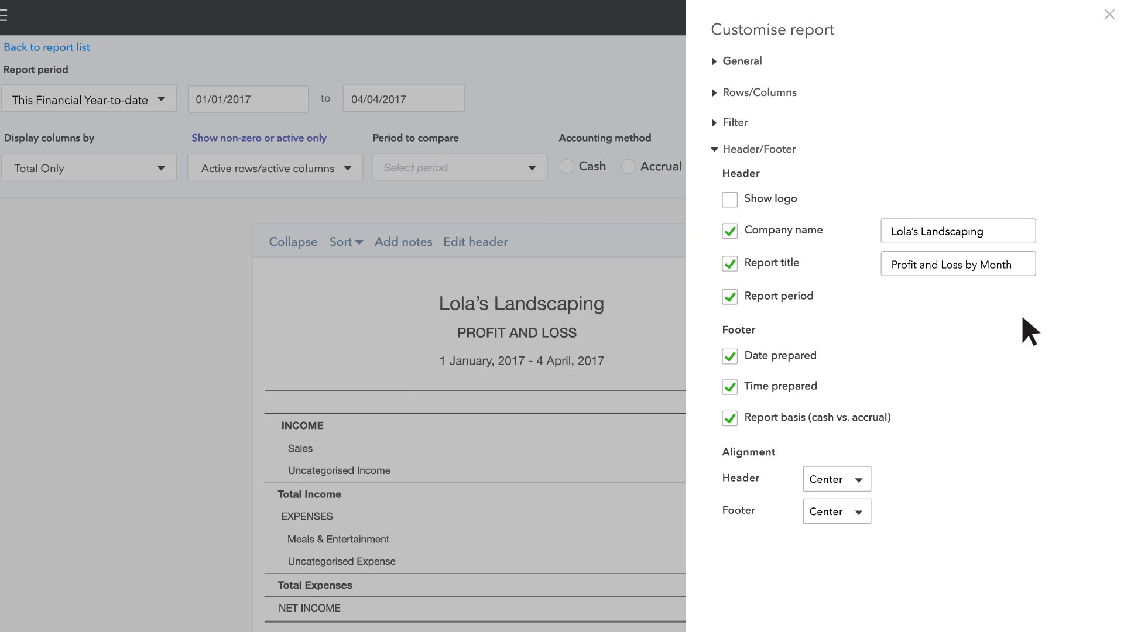
scroll(1048, 520, down, 3)
click(1069, 613)
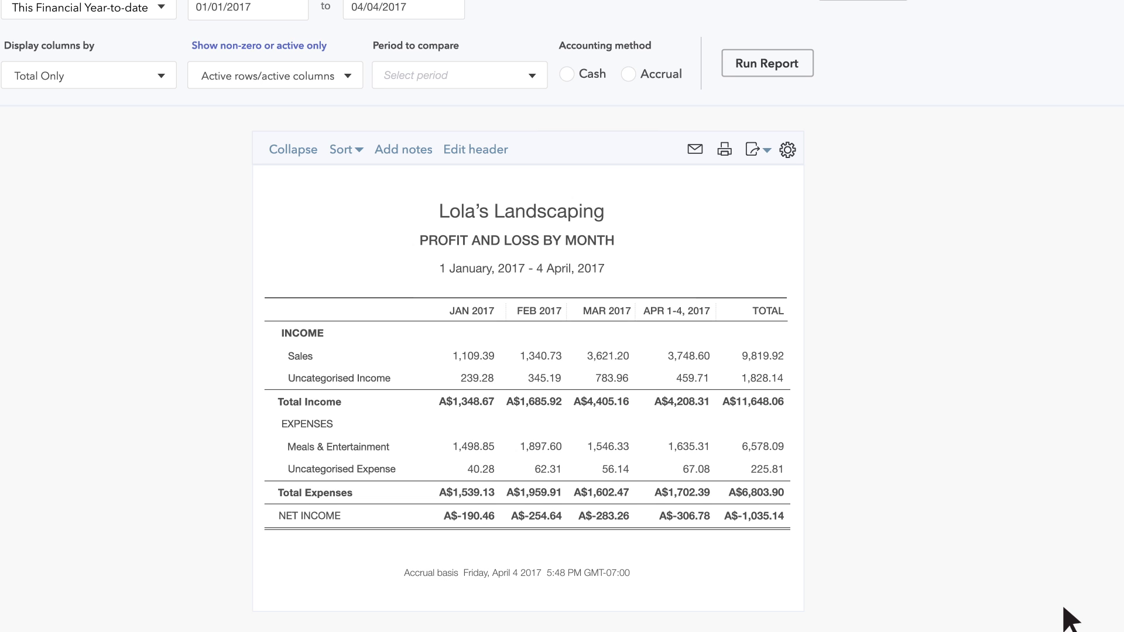
scroll(1054, 571, up, 3)
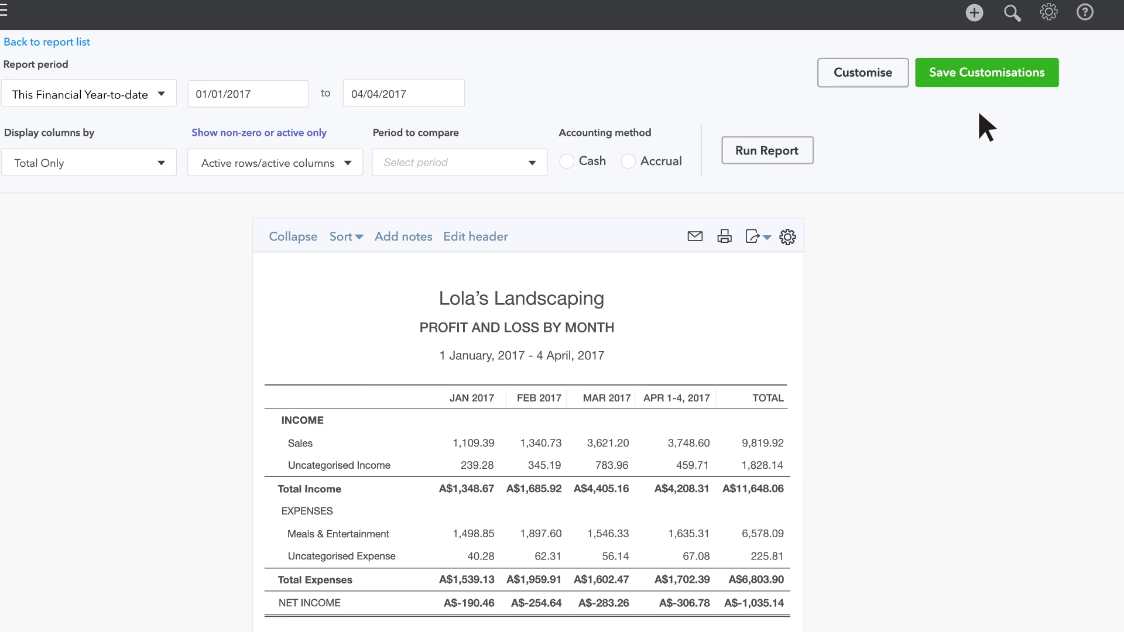
Save the customised report into a new group named 'Management Reports'.
click(974, 85)
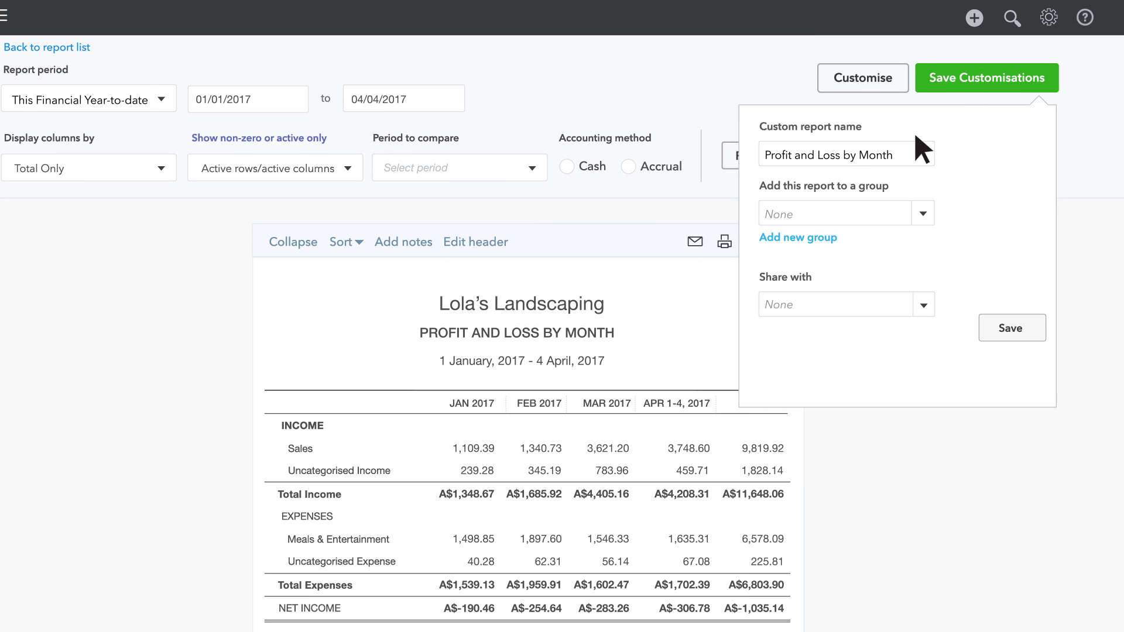
click(811, 238)
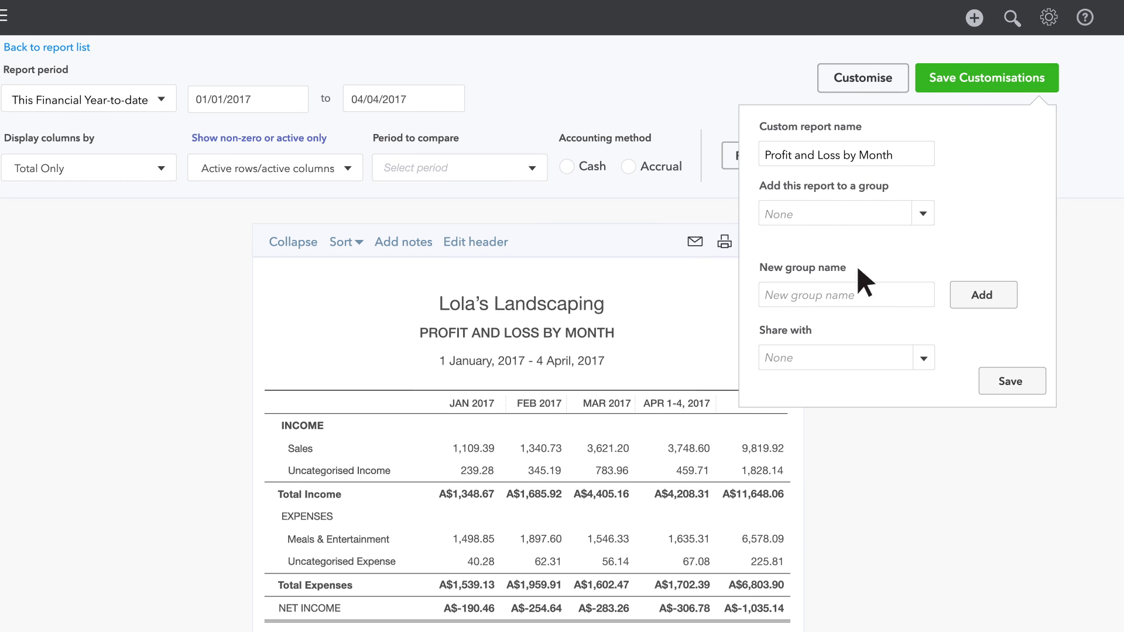
text(Management Reports)
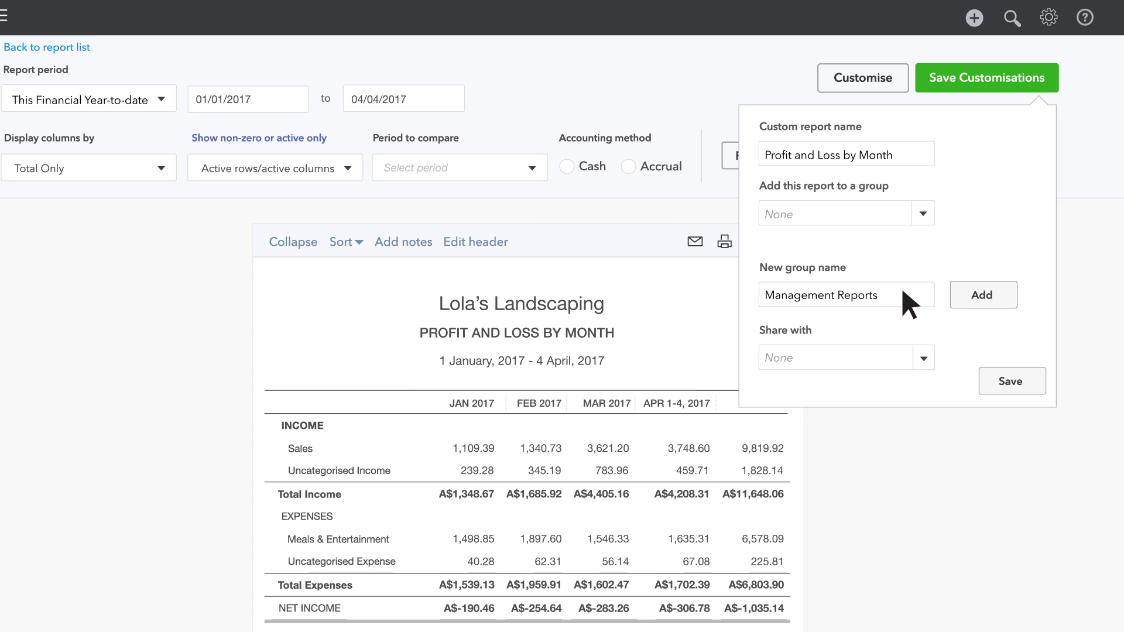
click(979, 300)
click(1011, 381)
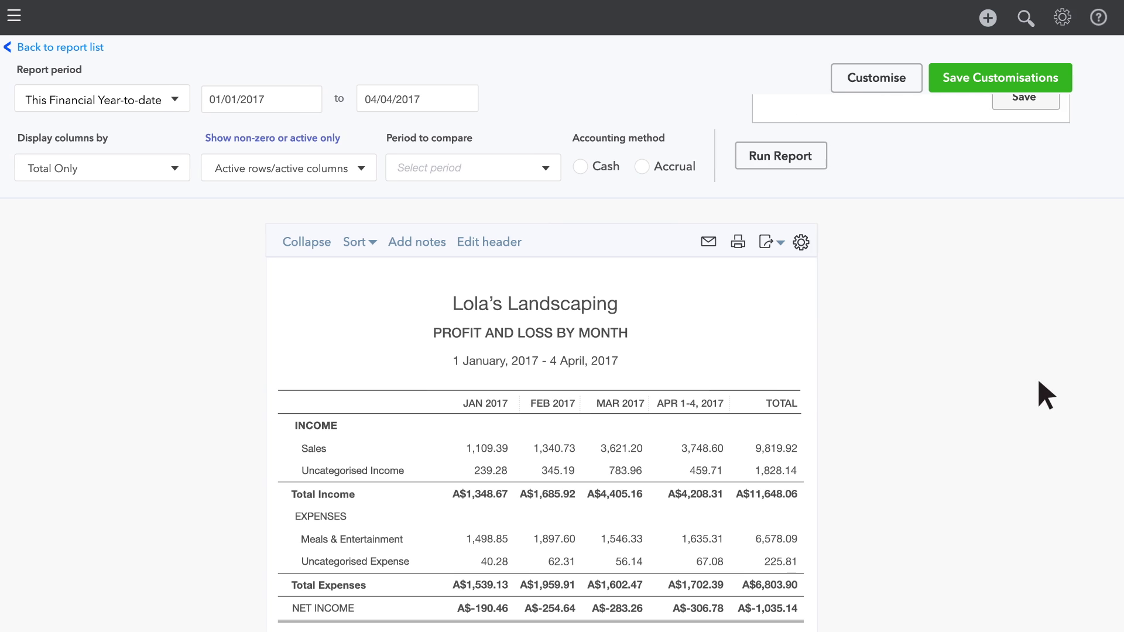
Find and open the Sales by Customer Summary report from My Custom Reports.
click(37, 48)
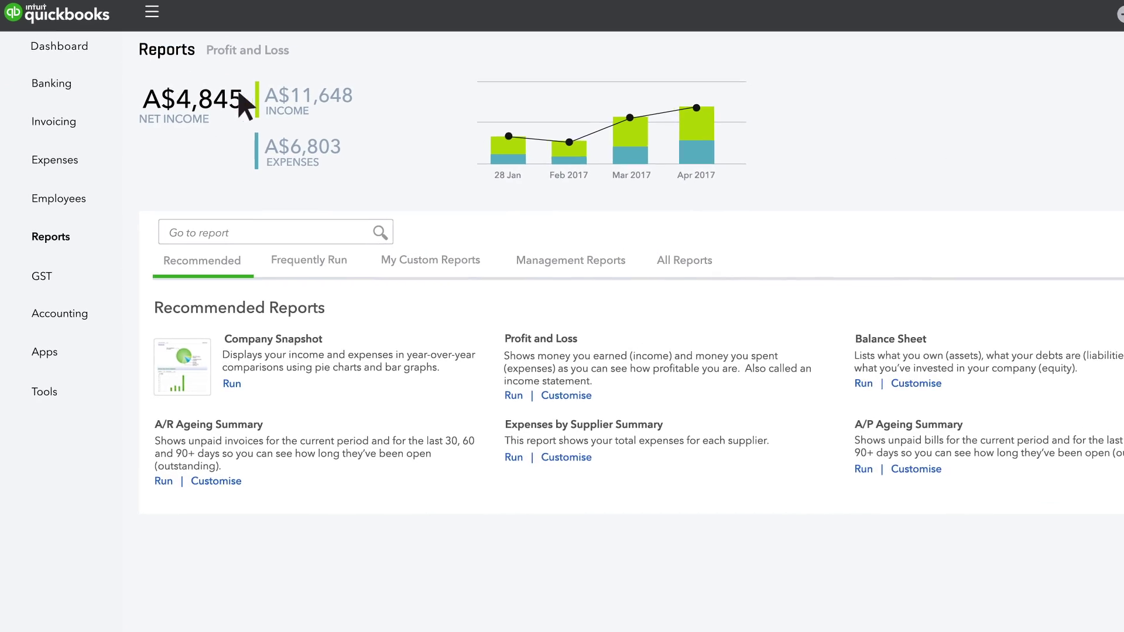
click(438, 267)
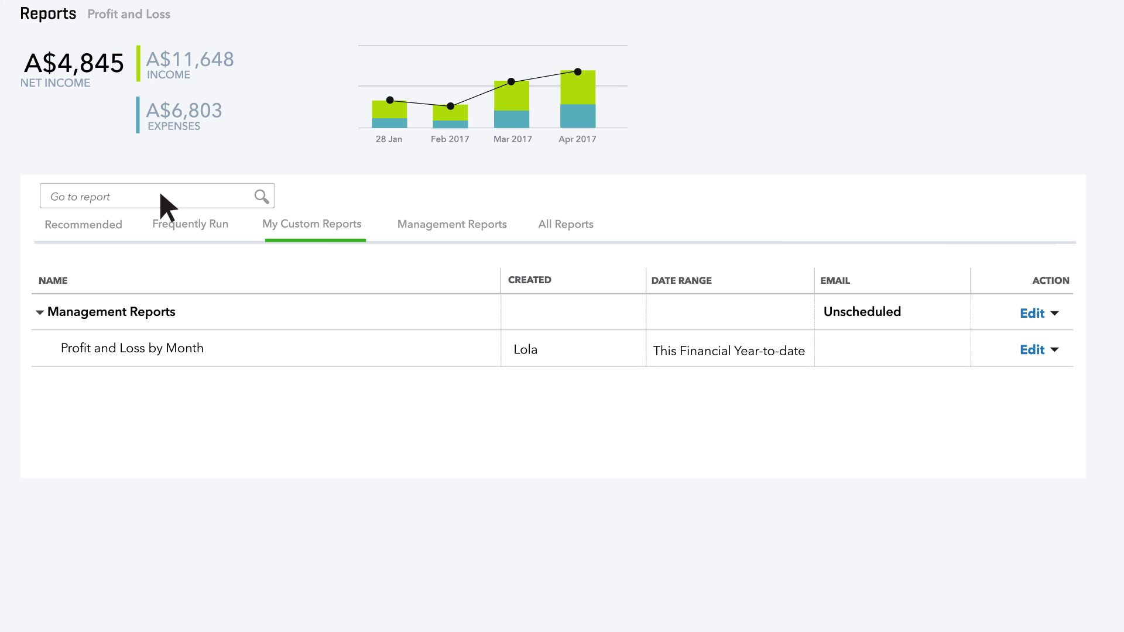
text(s)
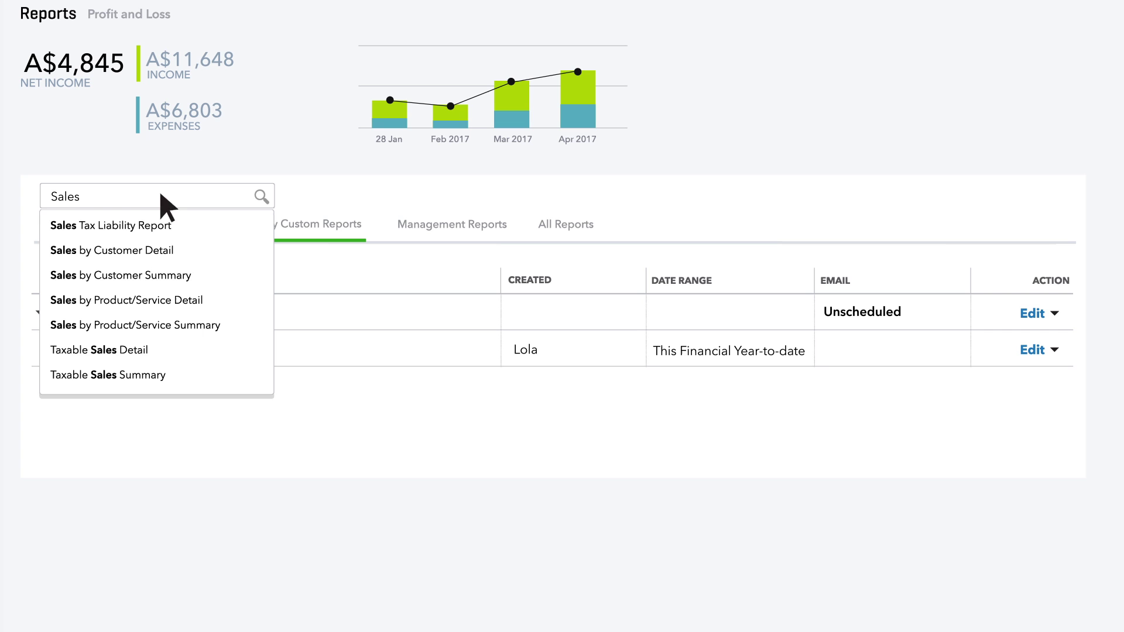
click(213, 281)
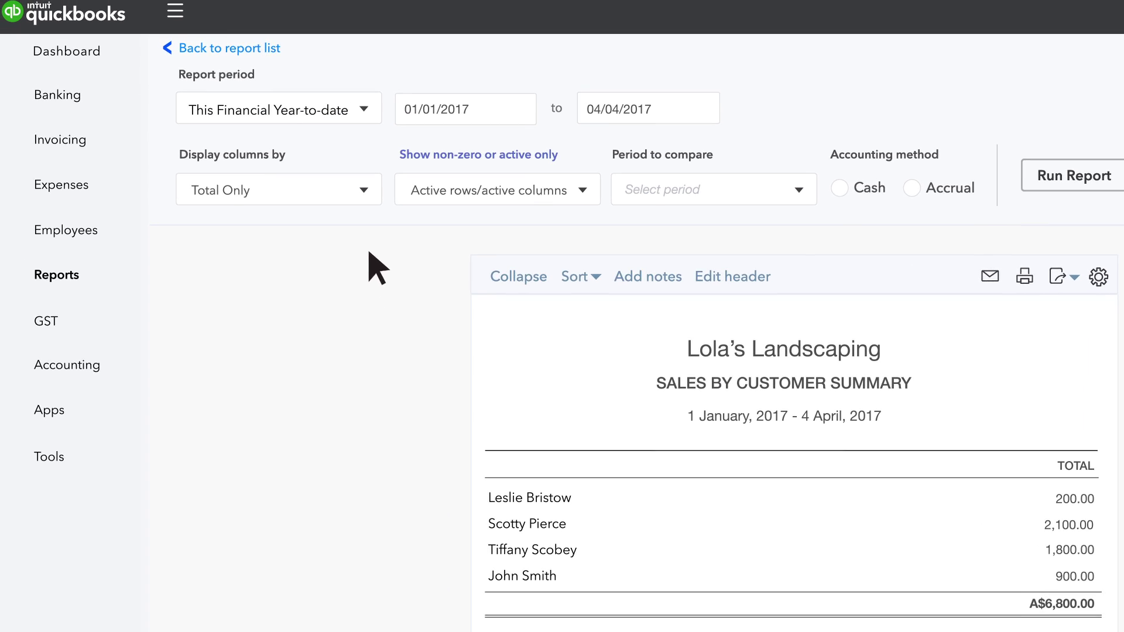
Set the report period to Last Quarter (01/01/2017–03/31/2017).
click(361, 108)
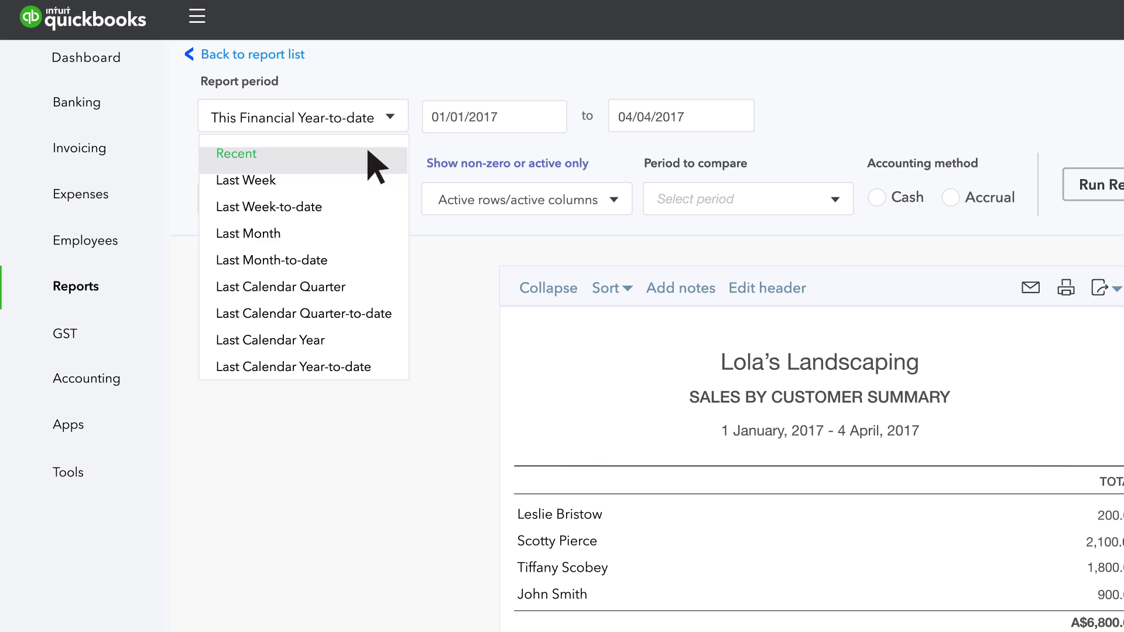
scroll(326, 261, down, 2)
click(352, 294)
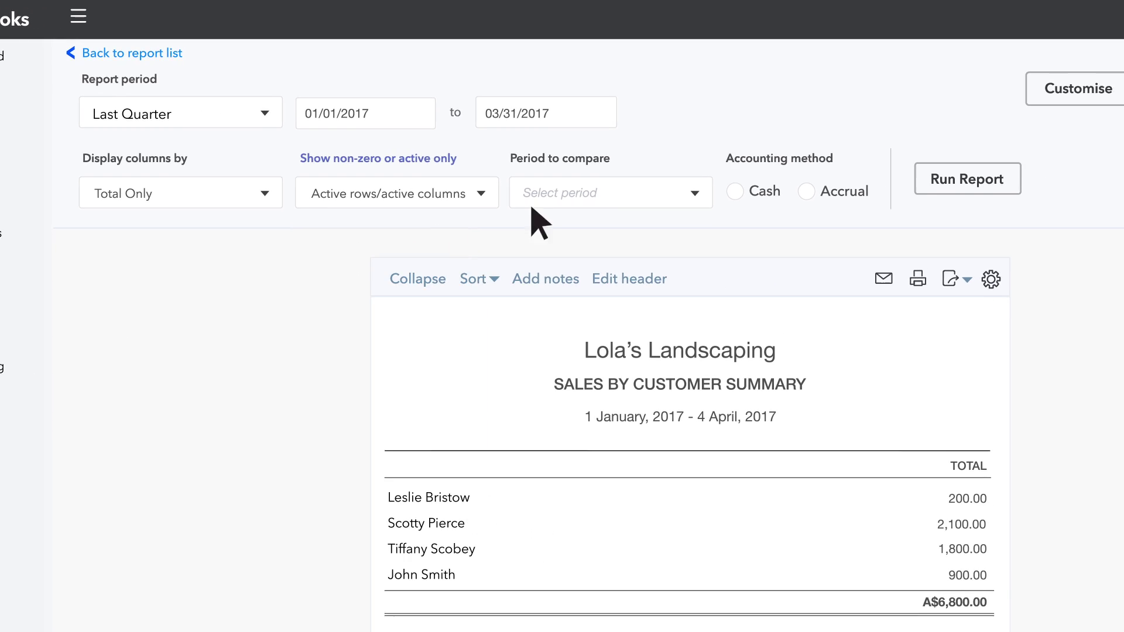
Customise the Sales by Customer Summary to show columns by Months.
click(1074, 88)
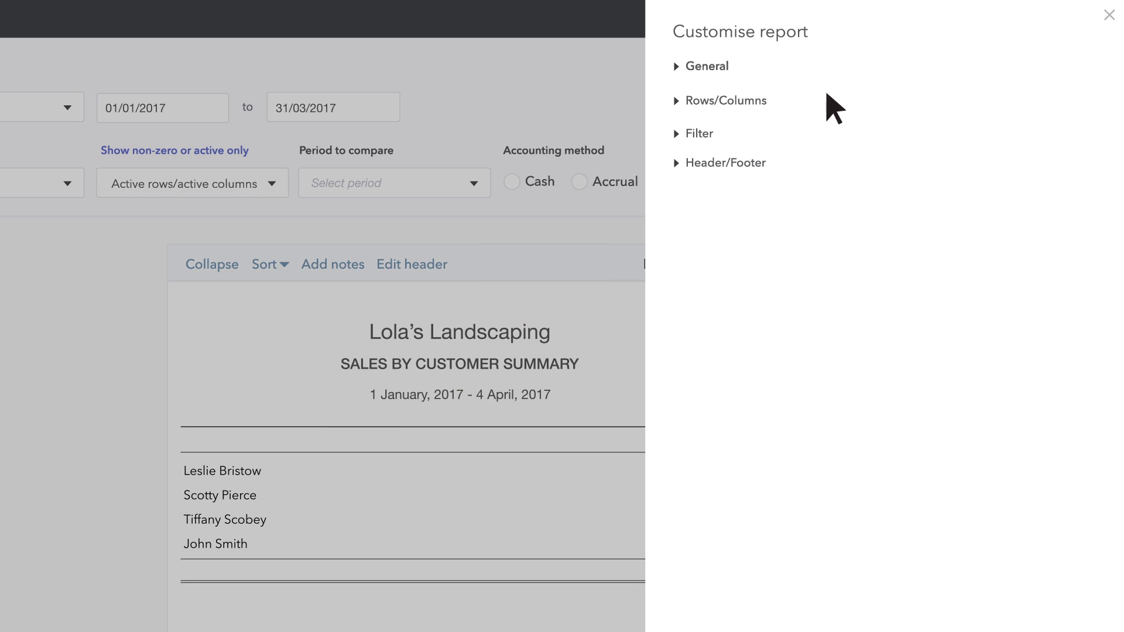
click(693, 101)
click(811, 166)
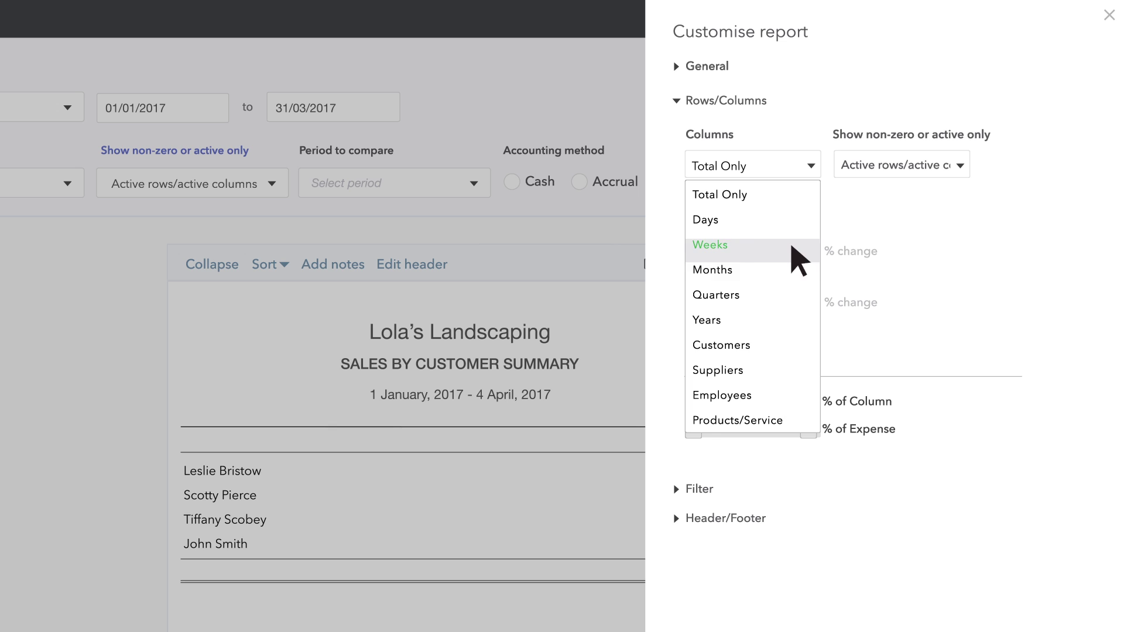
click(795, 275)
click(677, 103)
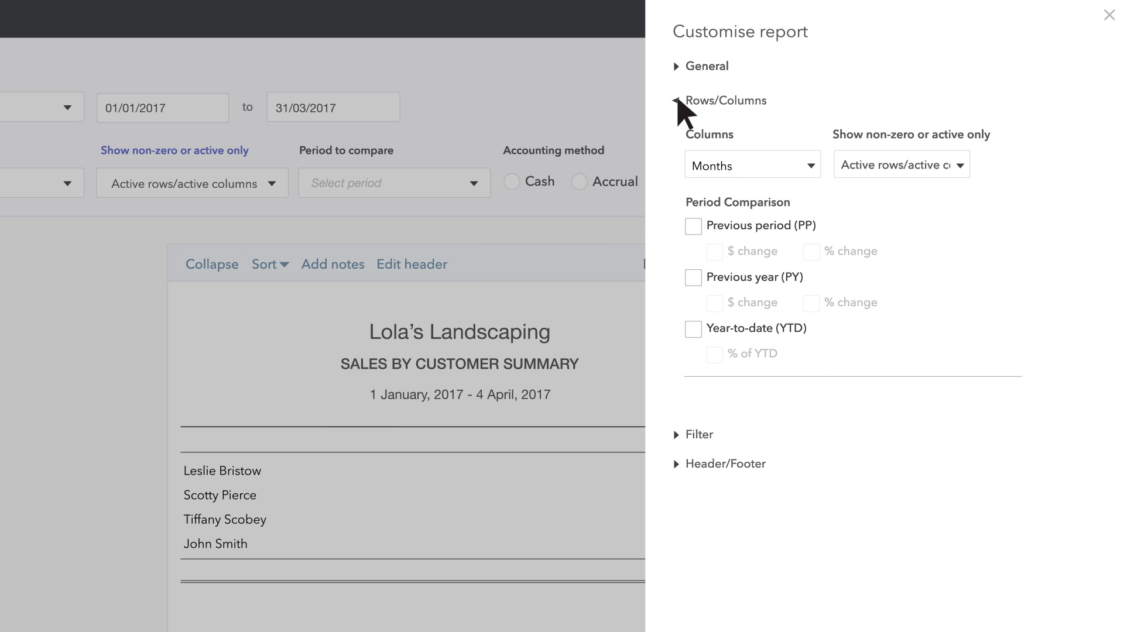
Filter the report's Product/Service to Design only.
click(679, 134)
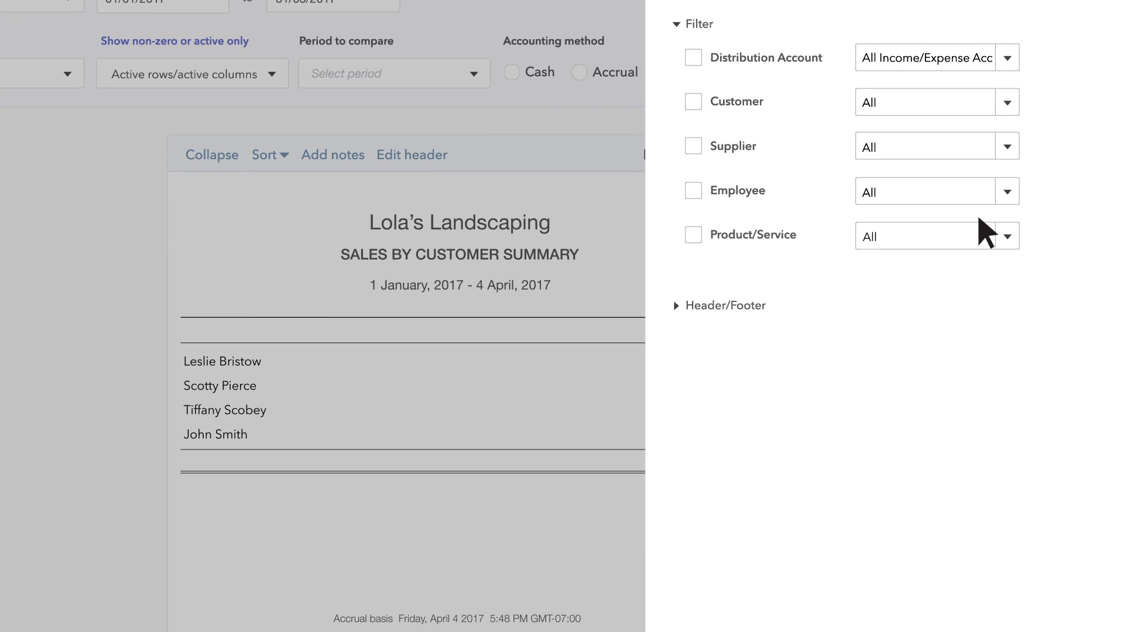
click(1007, 231)
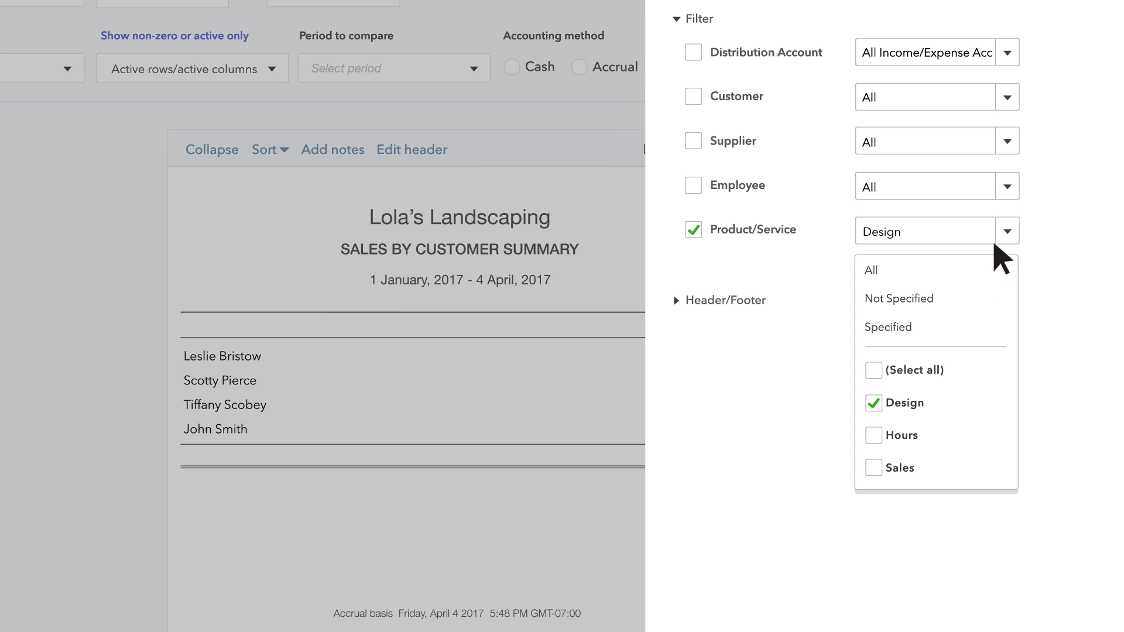
click(996, 245)
click(676, 19)
click(677, 51)
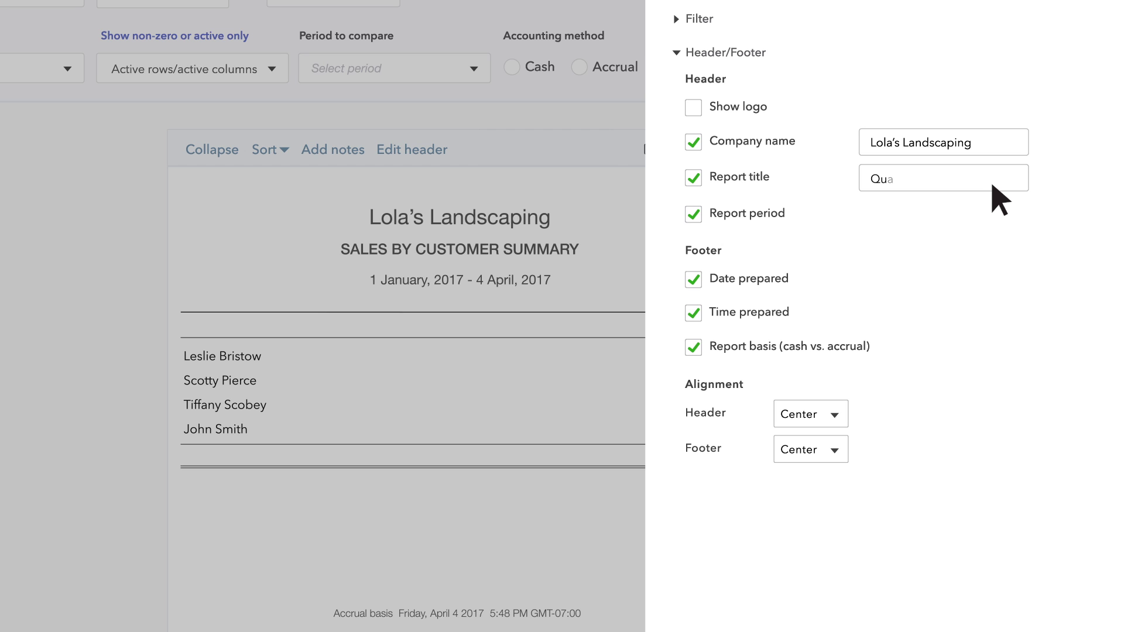
Title the report 'Quarterly Design Sales by Month', run it, and save it in Management Reports.
text(by Month)
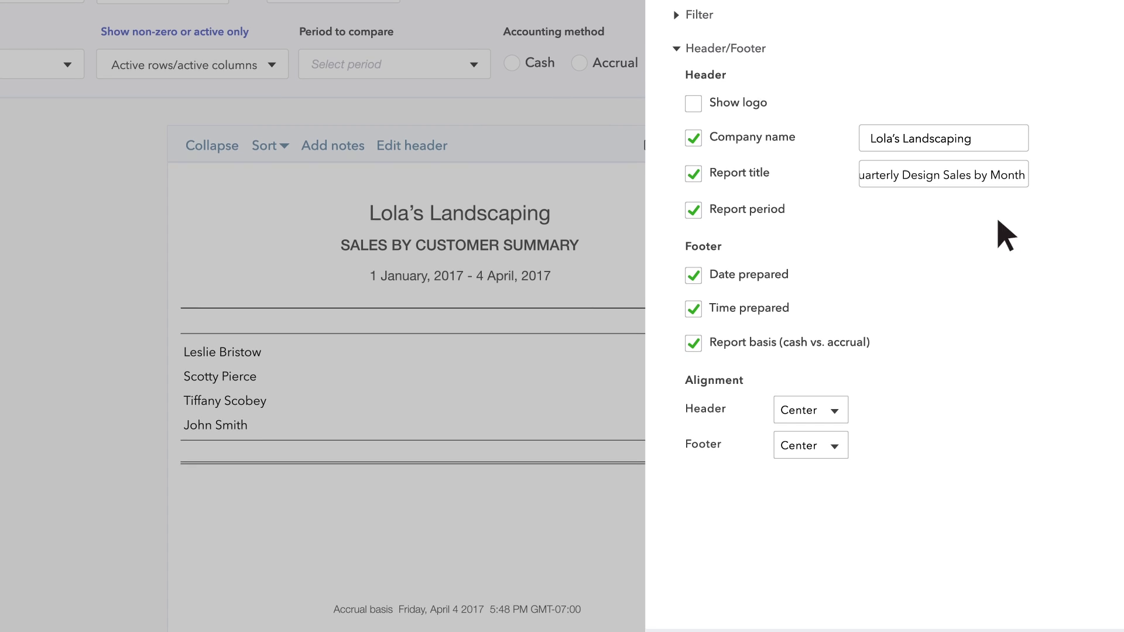
click(1067, 618)
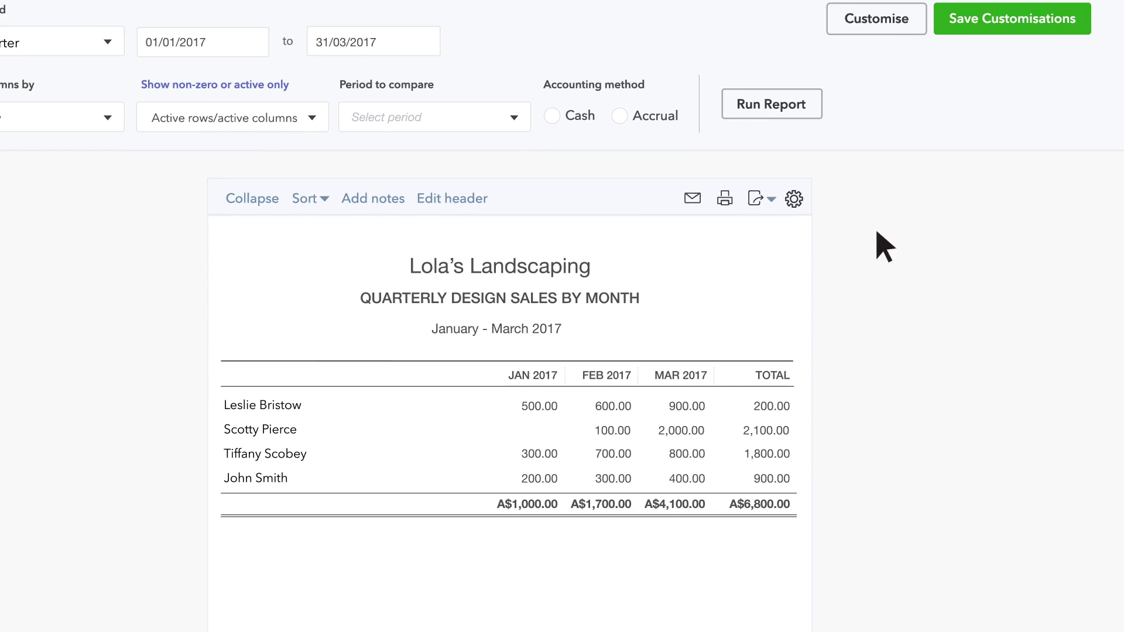
click(914, 92)
click(902, 235)
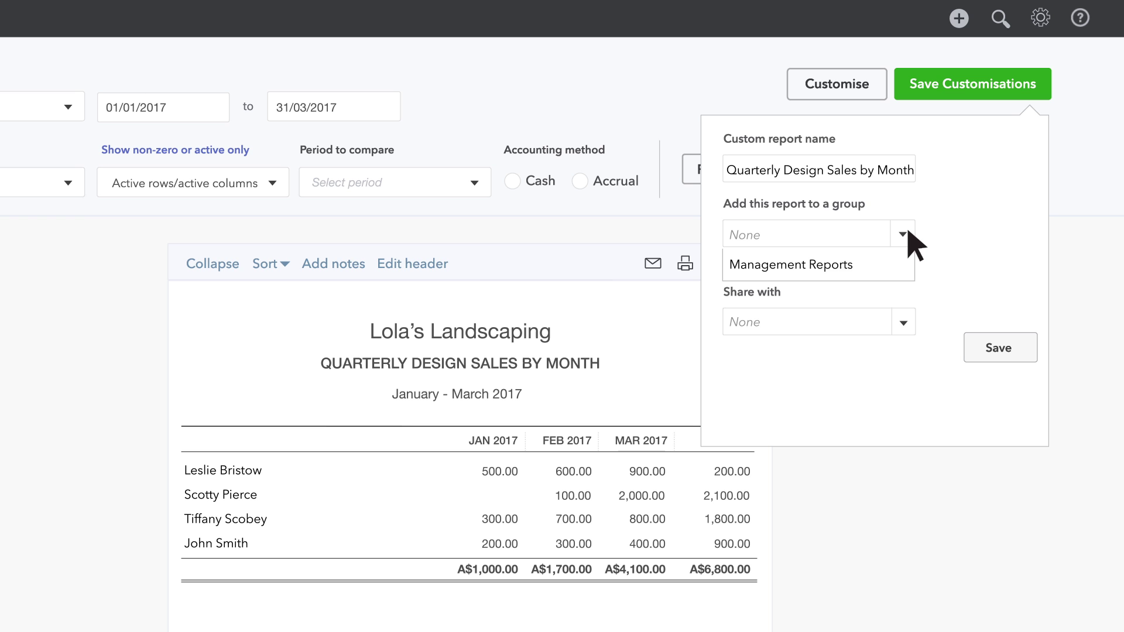
click(896, 262)
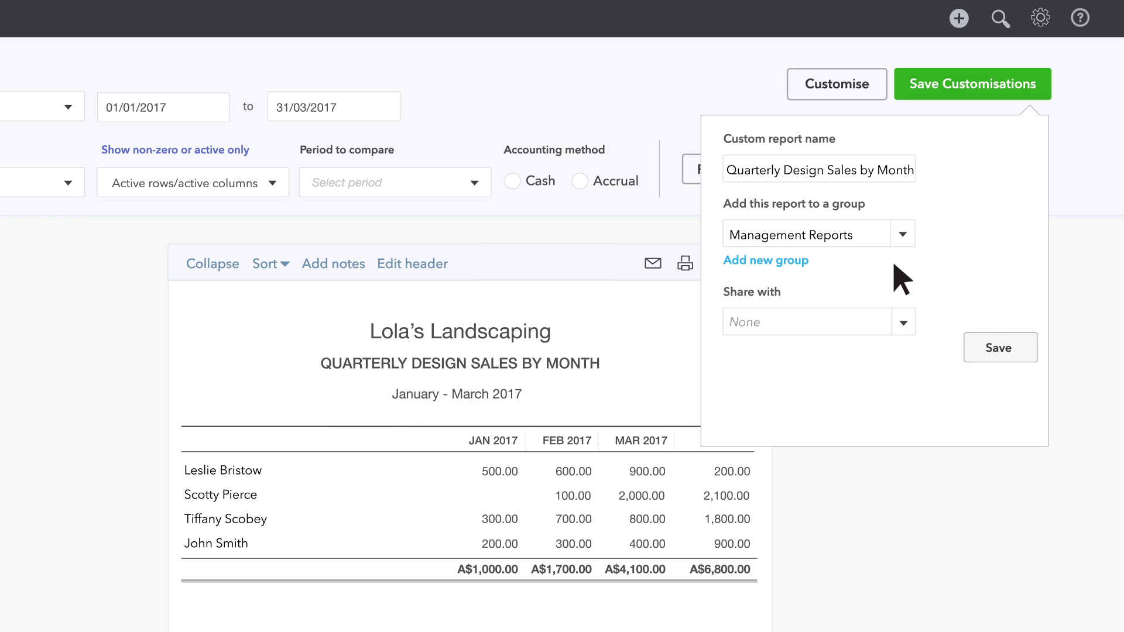
click(1000, 348)
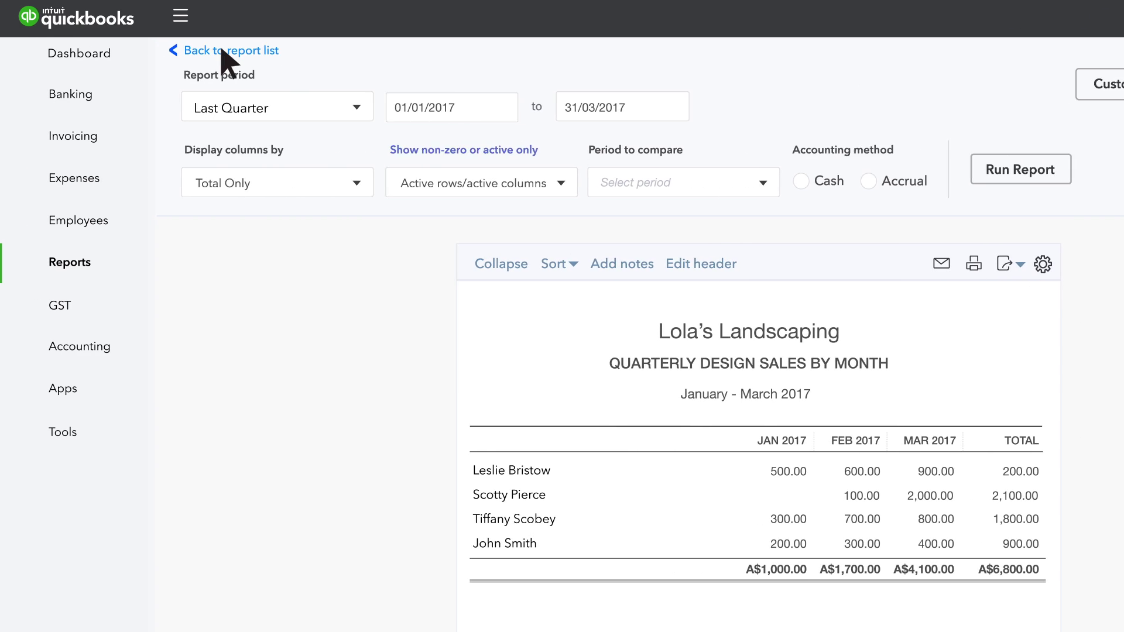
click(226, 47)
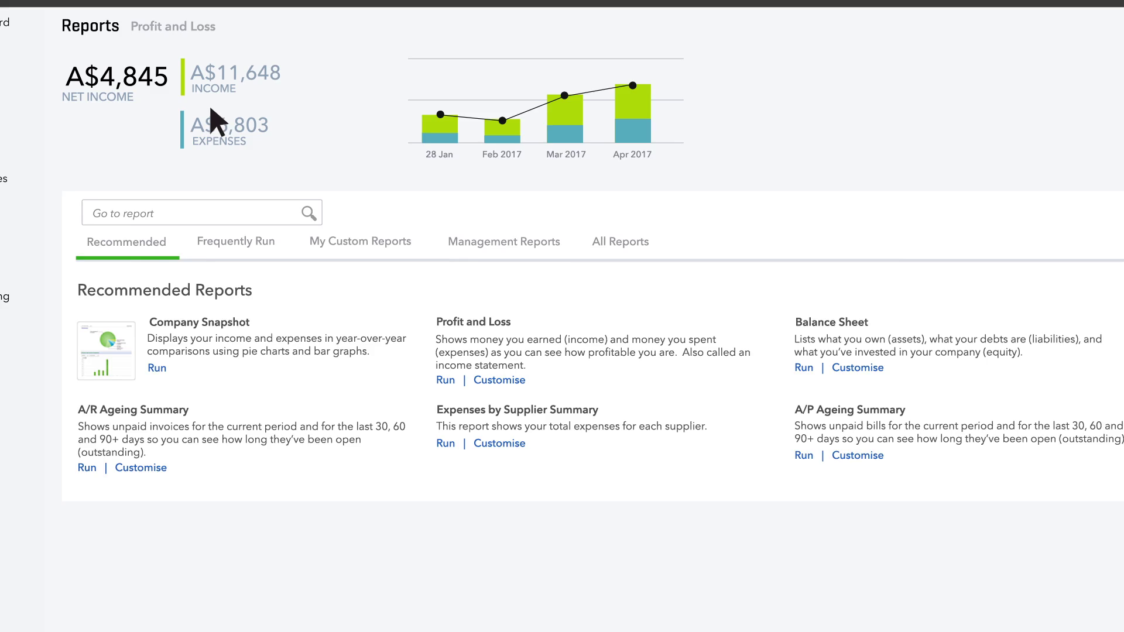
click(318, 235)
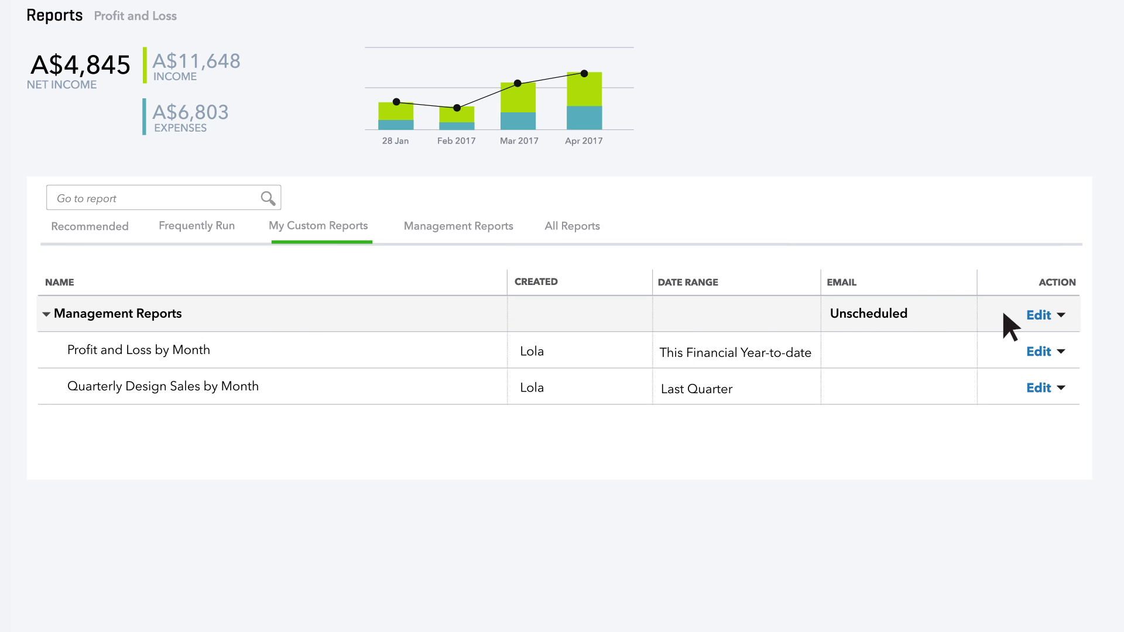
Schedule the Management Reports group to be emailed monthly on the first Monday.
click(1039, 315)
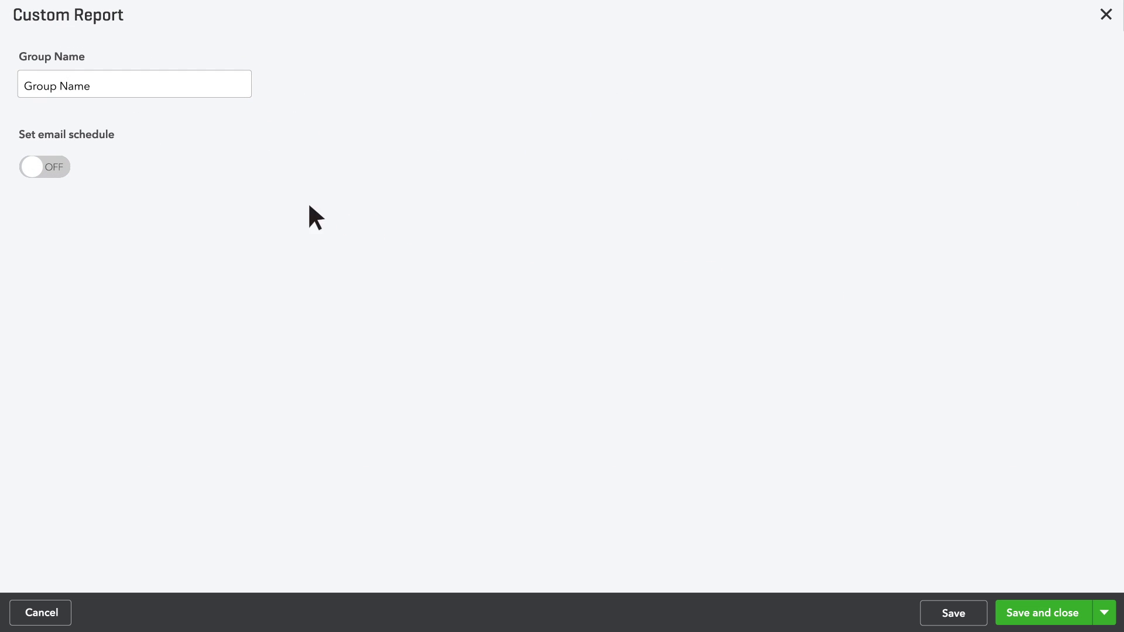
click(33, 168)
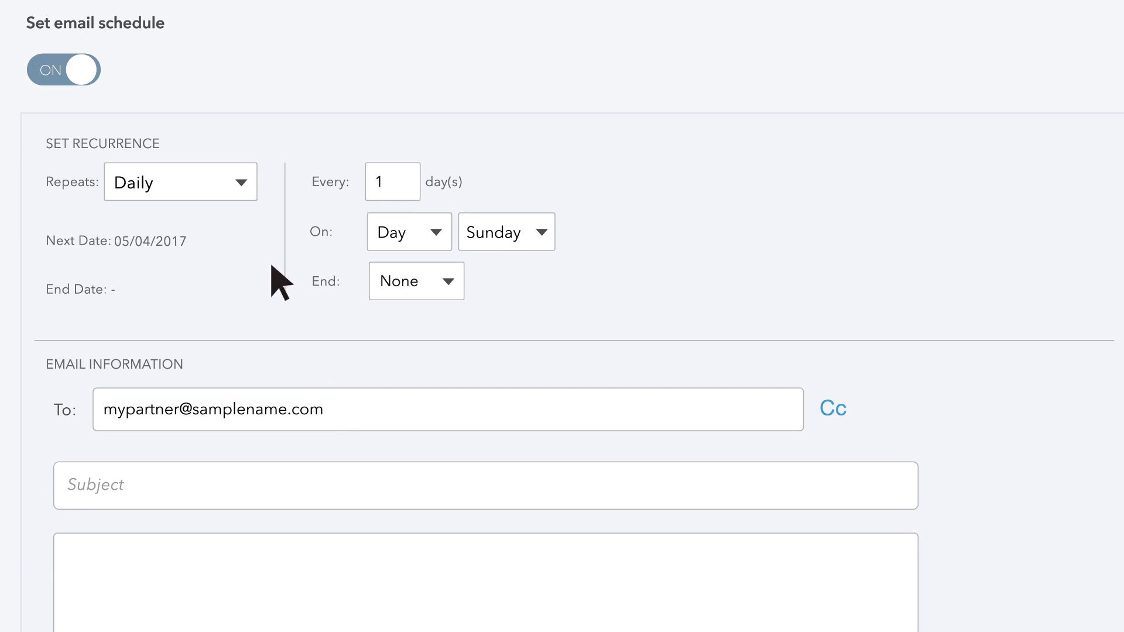
click(236, 182)
click(219, 267)
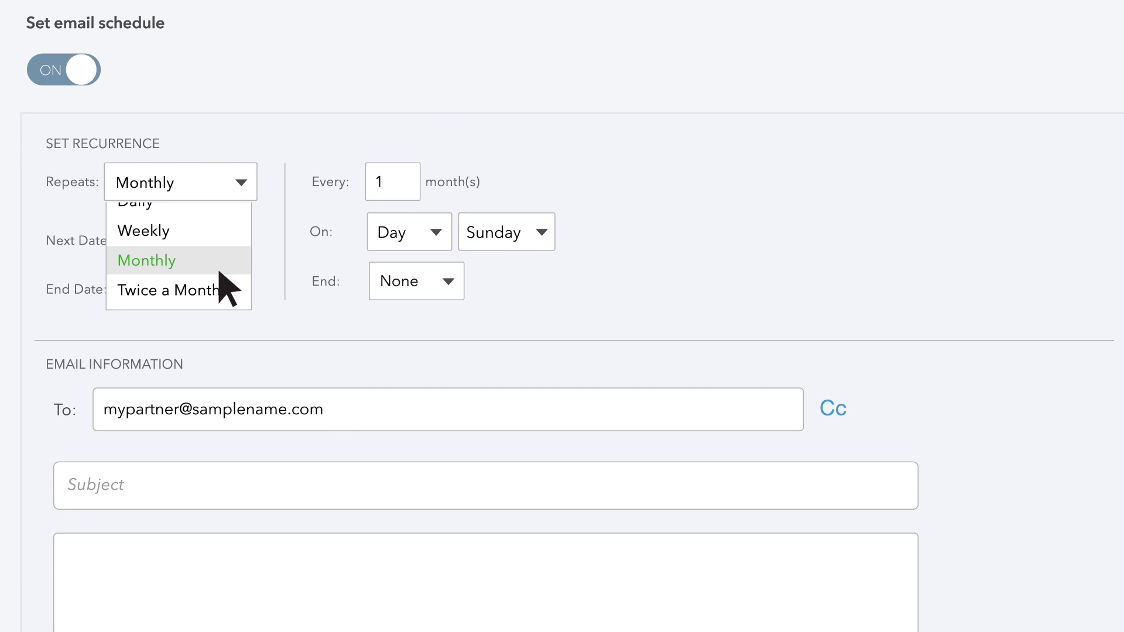
click(435, 231)
click(429, 300)
click(542, 232)
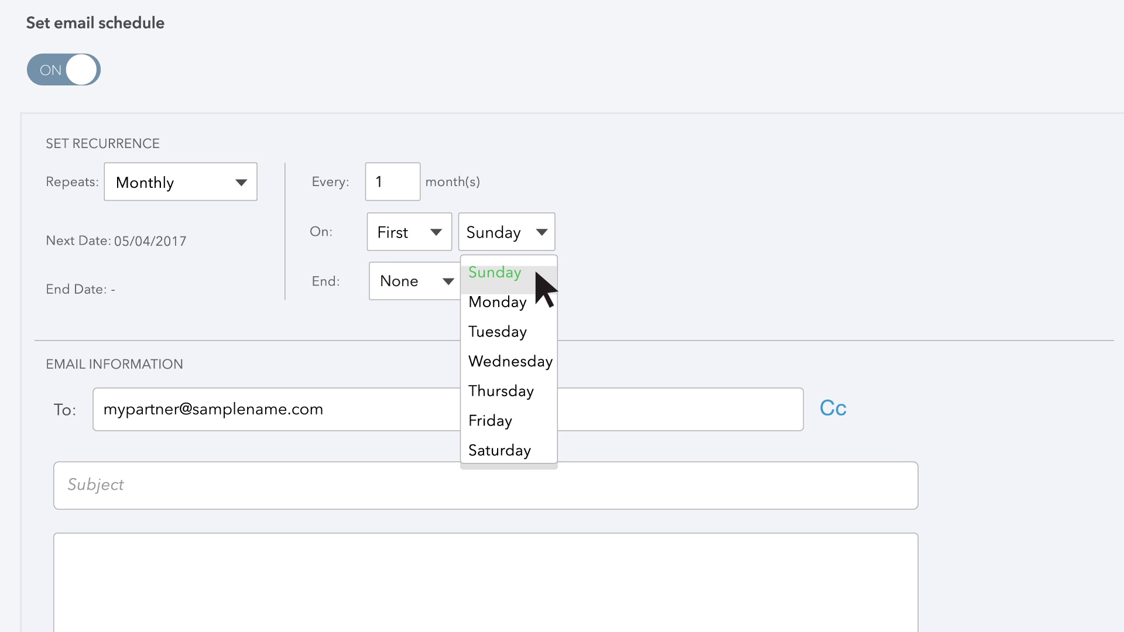
click(542, 301)
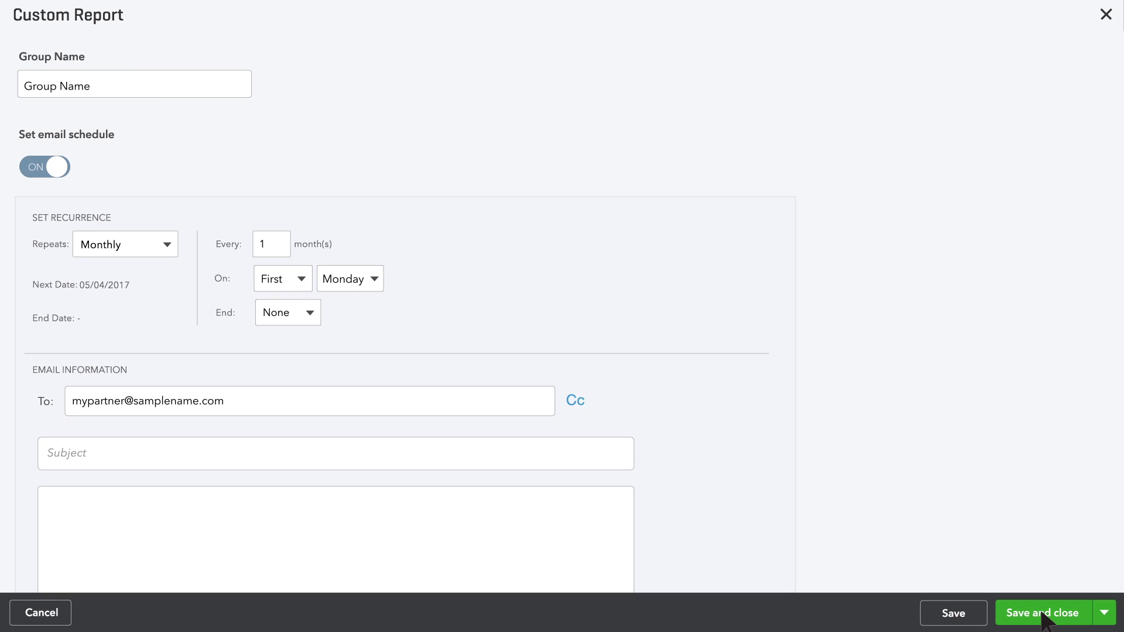
click(1107, 628)
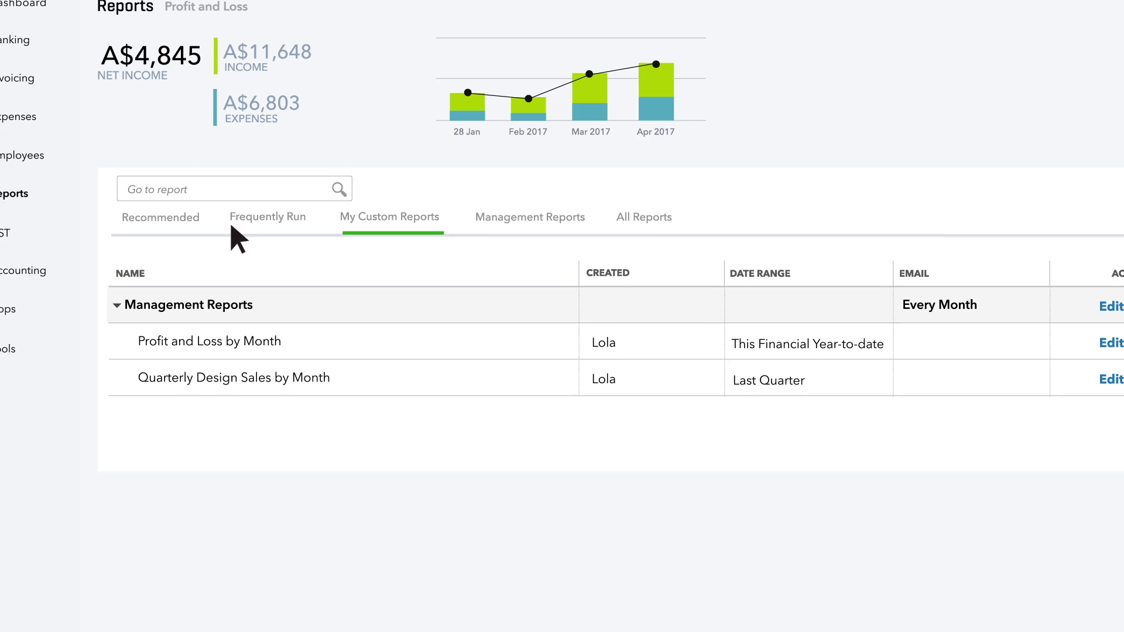
Open Profit and Loss from Recommended and break its columns out by Customers.
click(176, 219)
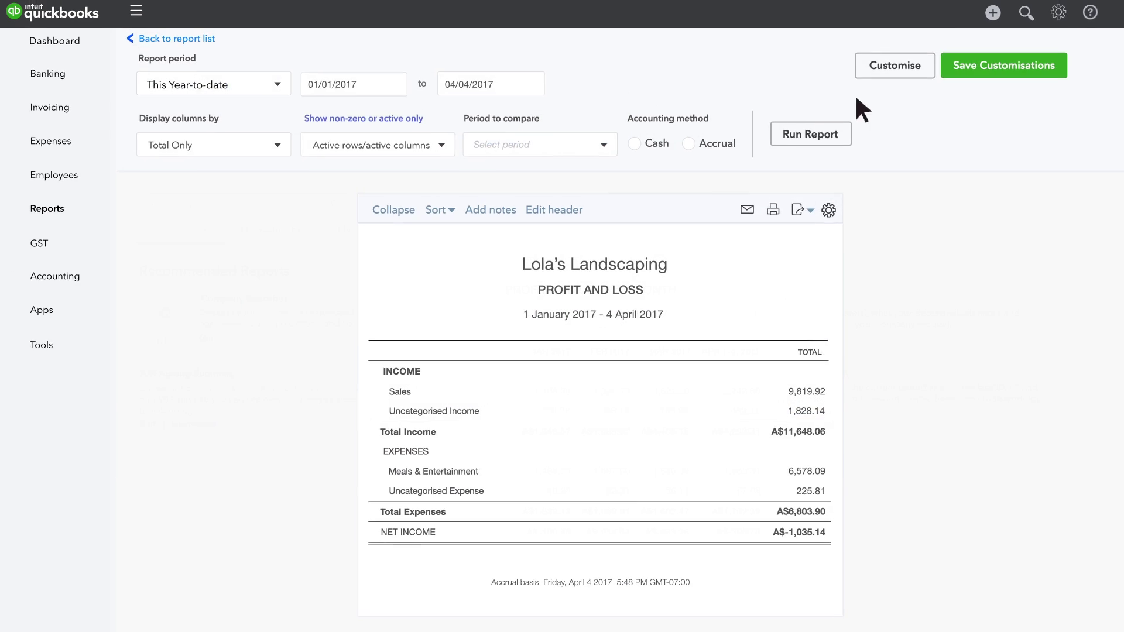
click(901, 72)
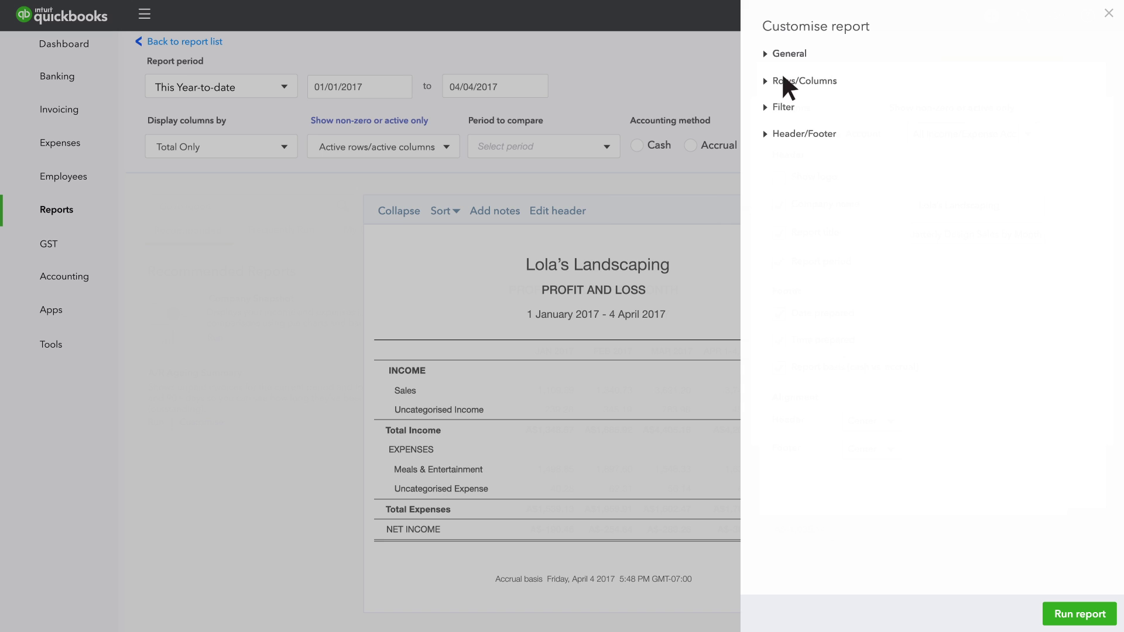
click(769, 81)
click(872, 132)
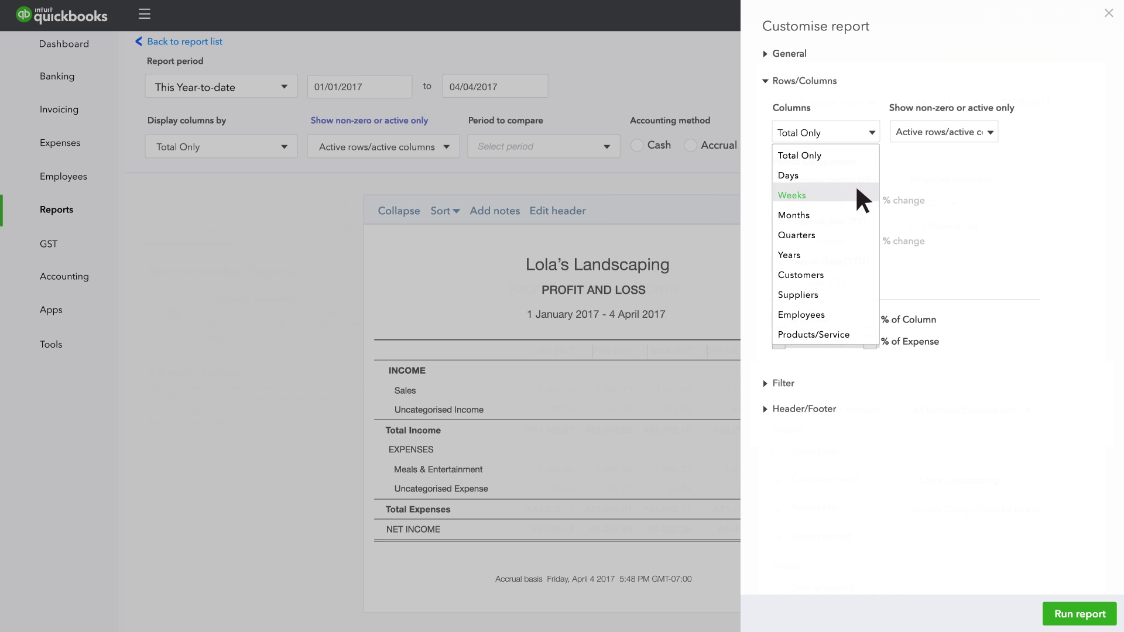
click(831, 270)
click(1073, 613)
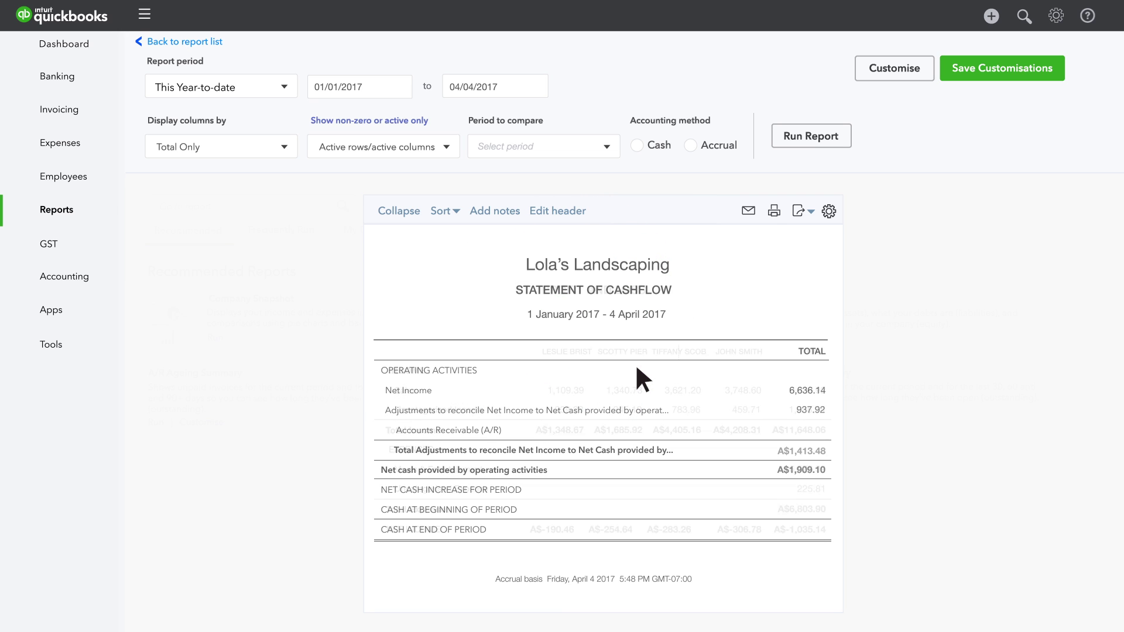
Break the Statement of Cashflow out by Classes, then add % of Income to Profit and Loss.
click(887, 69)
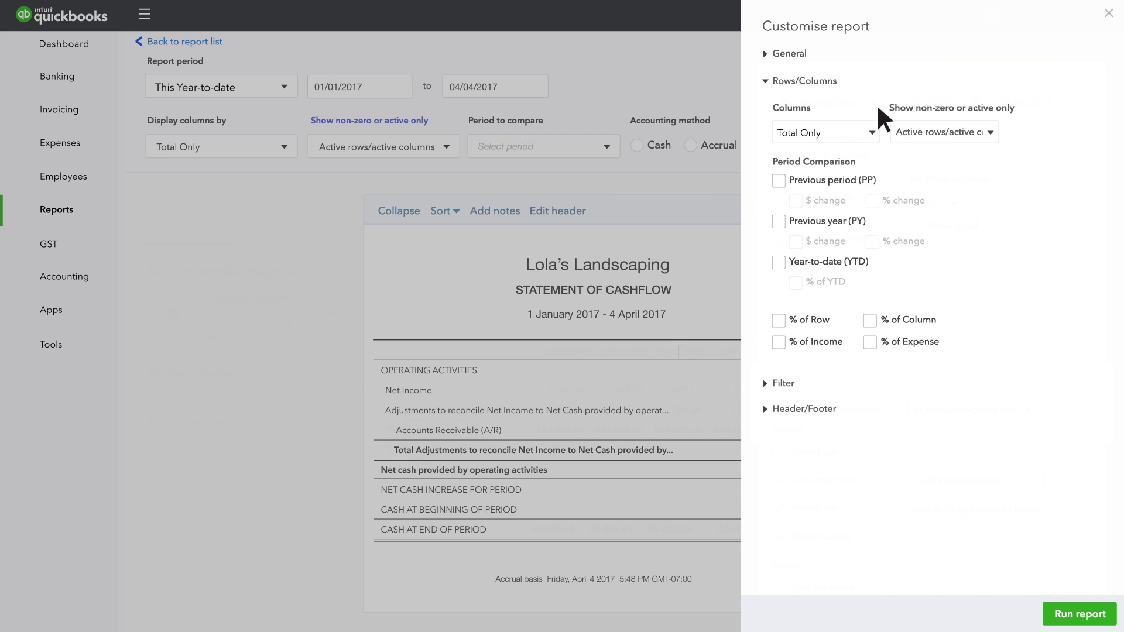
click(869, 126)
click(824, 330)
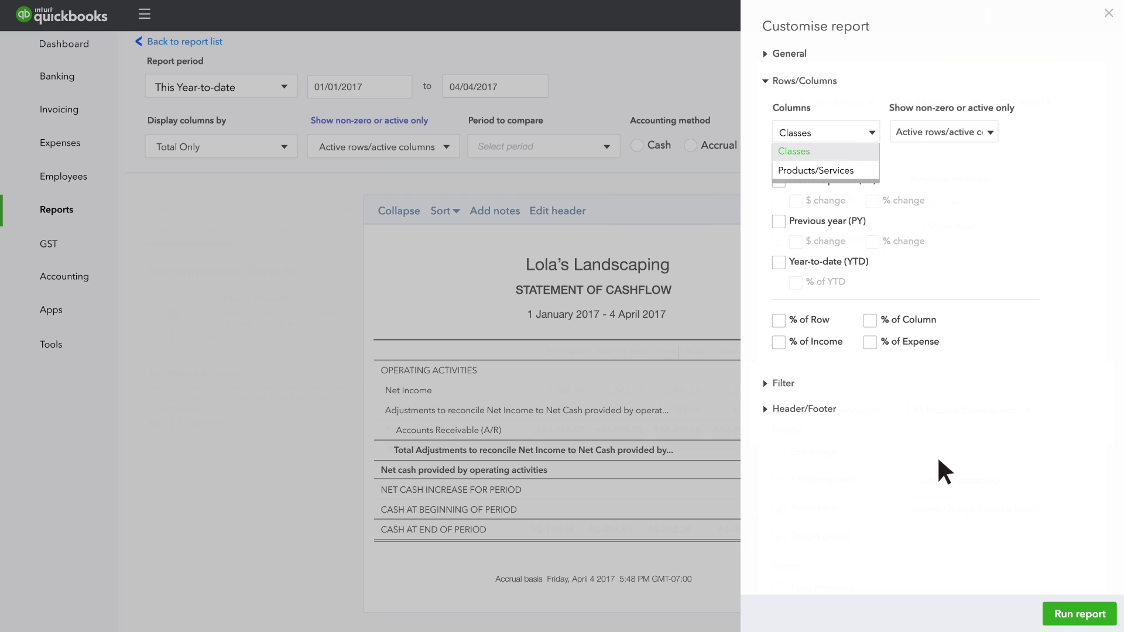
click(1081, 613)
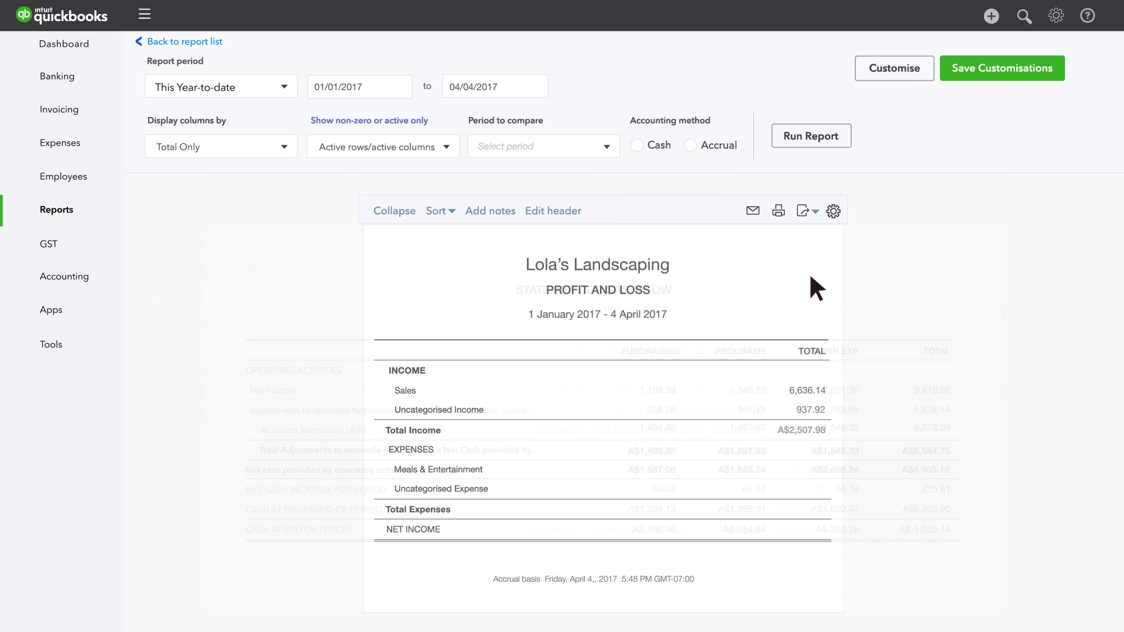
click(895, 69)
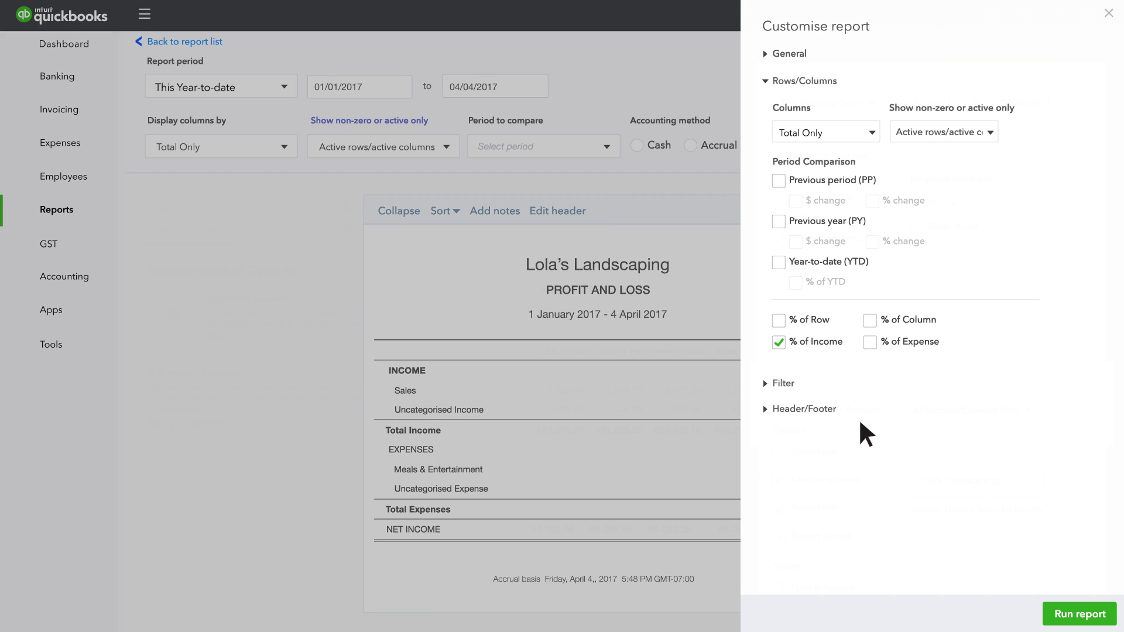
click(1073, 615)
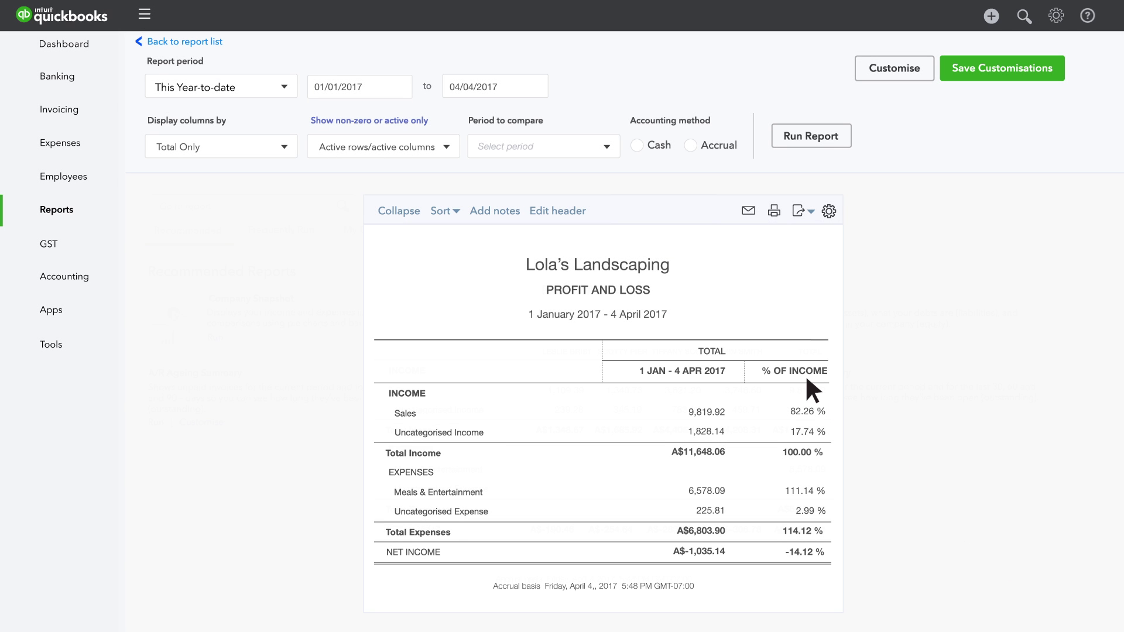